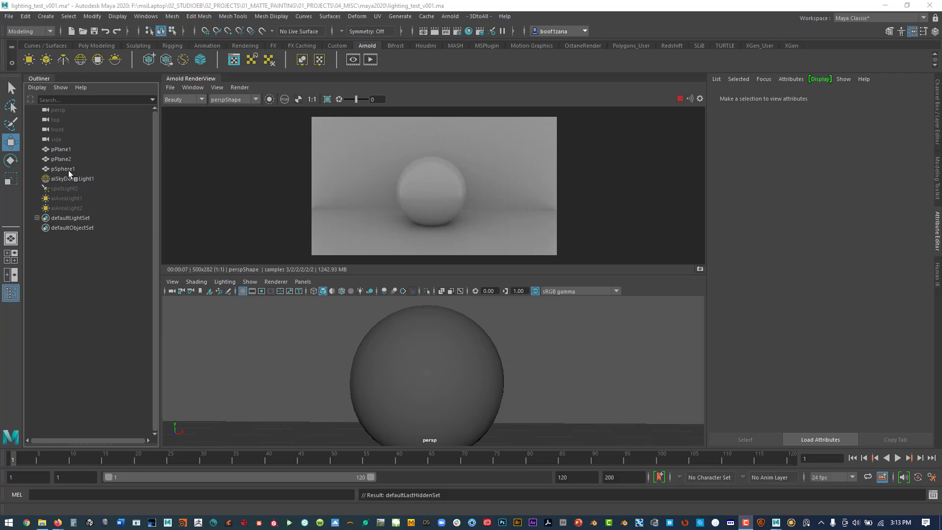
Orbit the view to see the set sideways, then play the animation back to the sphere close-up.
{"action": "scroll", "coordinate": [431, 351], "scroll_direction": "down", "scroll_amount": 8}
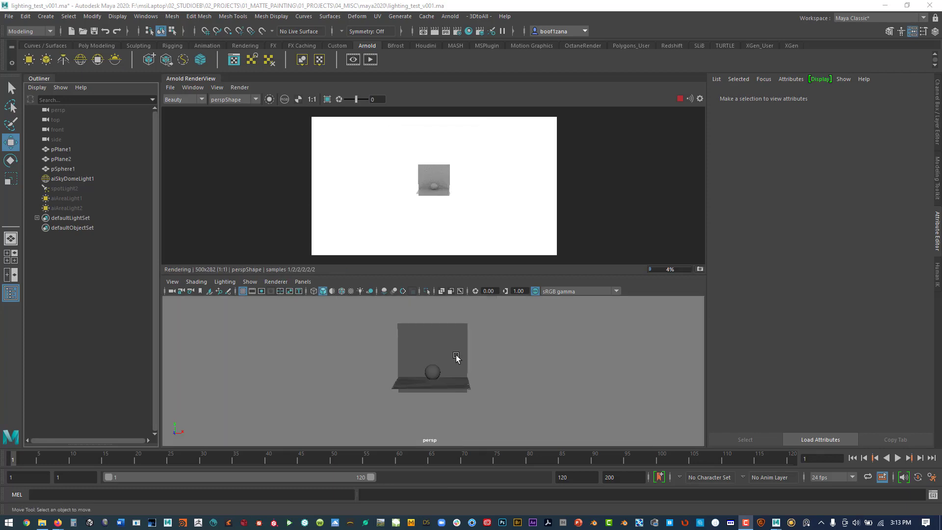
{"action": "left_click_drag", "start_coordinate": [456, 358], "coordinate": [280, 387], "text": "alt"}
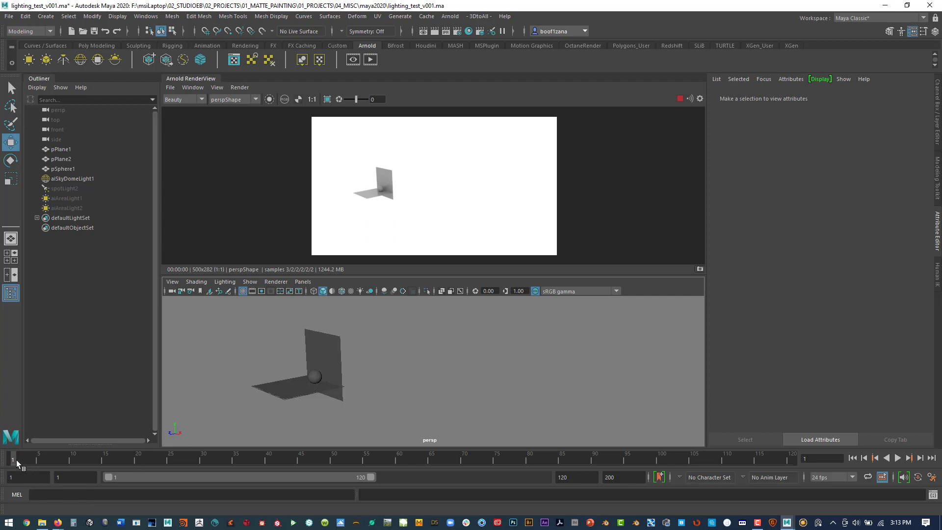
{"action": "key", "text": "alt+v"}
{"action": "key", "text": "alt+v"}
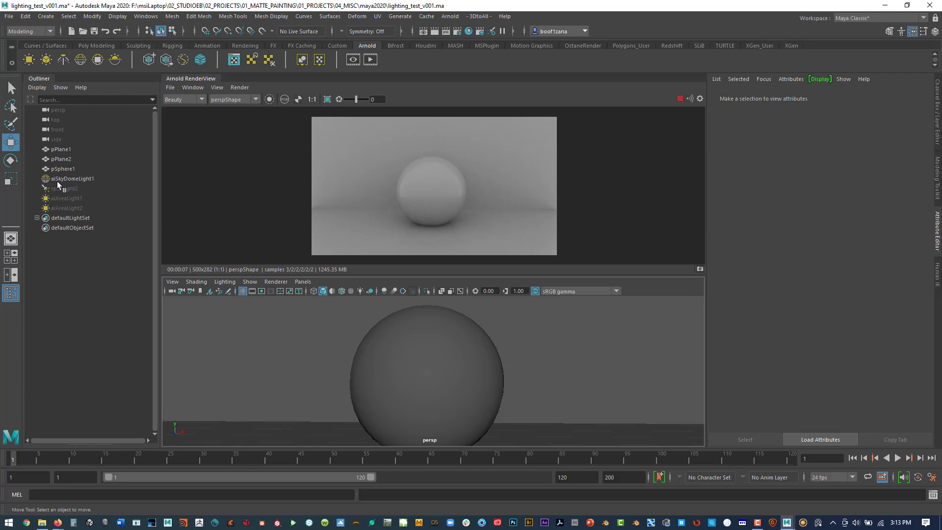
Select the sky dome light and bring up Arnold's Flush Caches options, then dismiss them.
{"action": "left_click", "coordinate": [70, 179]}
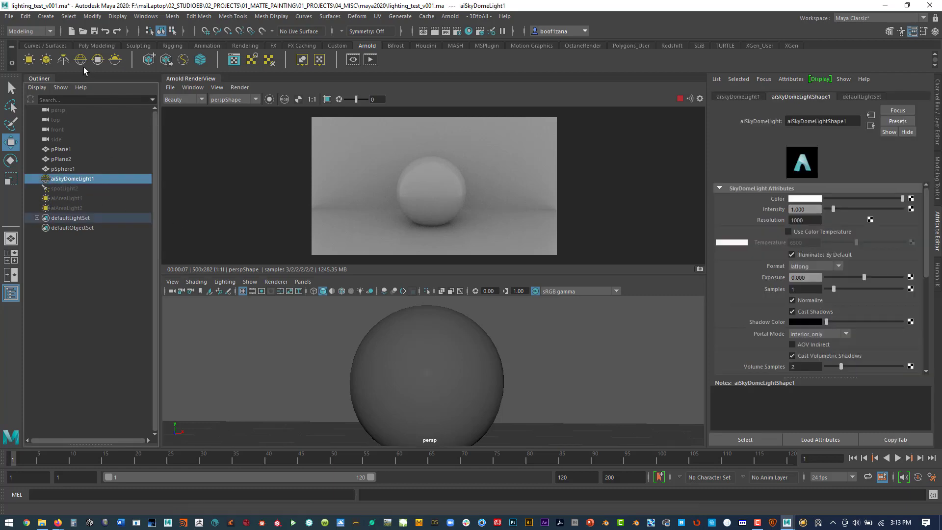
{"action": "left_click", "coordinate": [456, 16]}
{"action": "mouse_move", "coordinate": [467, 66]}
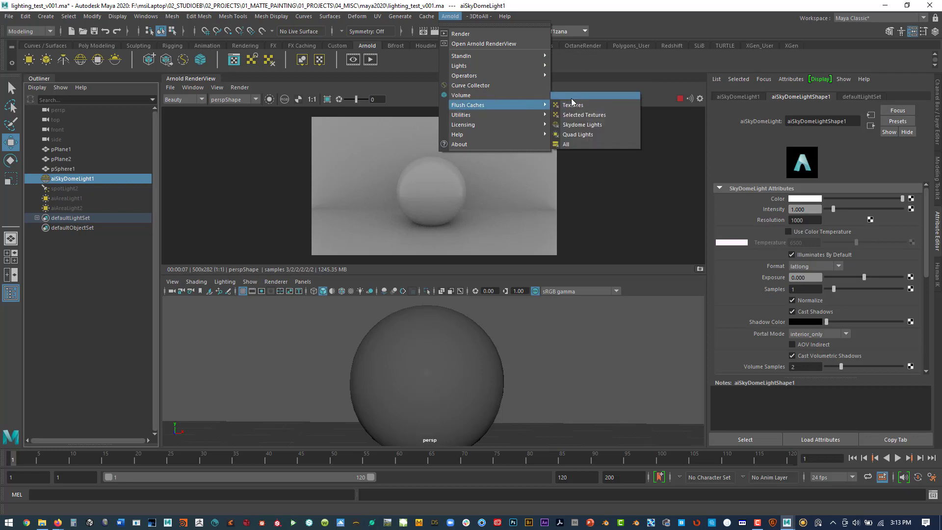
{"action": "left_click", "coordinate": [589, 95]}
{"action": "left_click", "coordinate": [653, 84]}
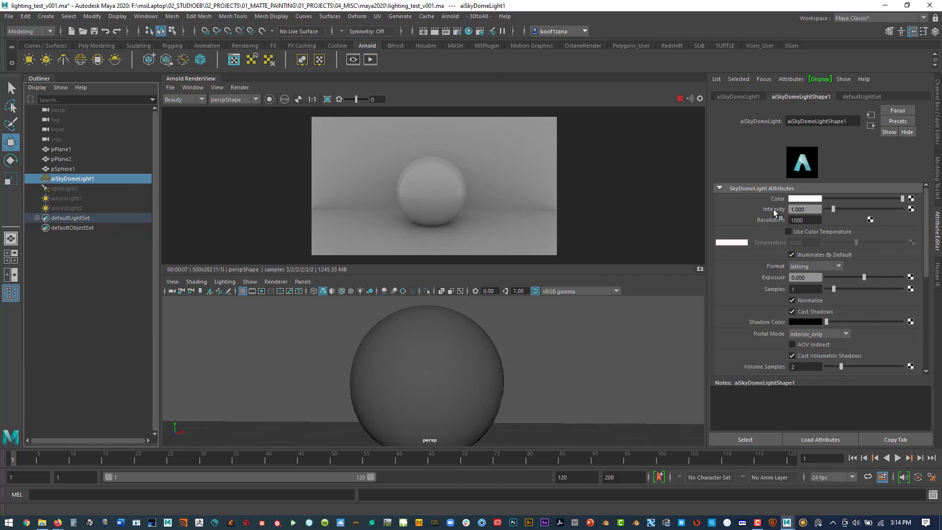
Set the sky dome light's intensity to 0.1.
{"action": "left_click", "coordinate": [813, 210]}
{"action": "type", "text": ".1"}
{"action": "key", "text": "Return"}
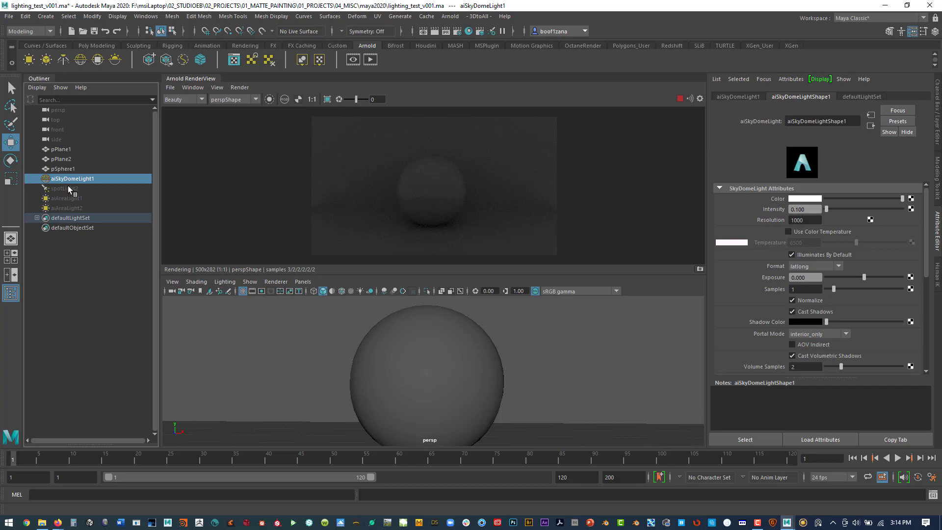
{"action": "left_click", "coordinate": [63, 198]}
{"action": "left_click", "coordinate": [61, 188]}
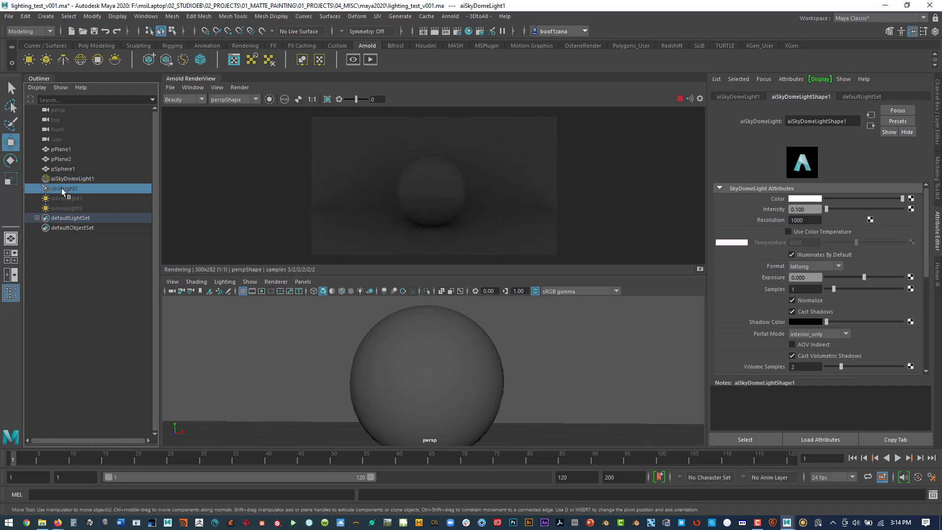
{"action": "key", "text": "shift+h"}
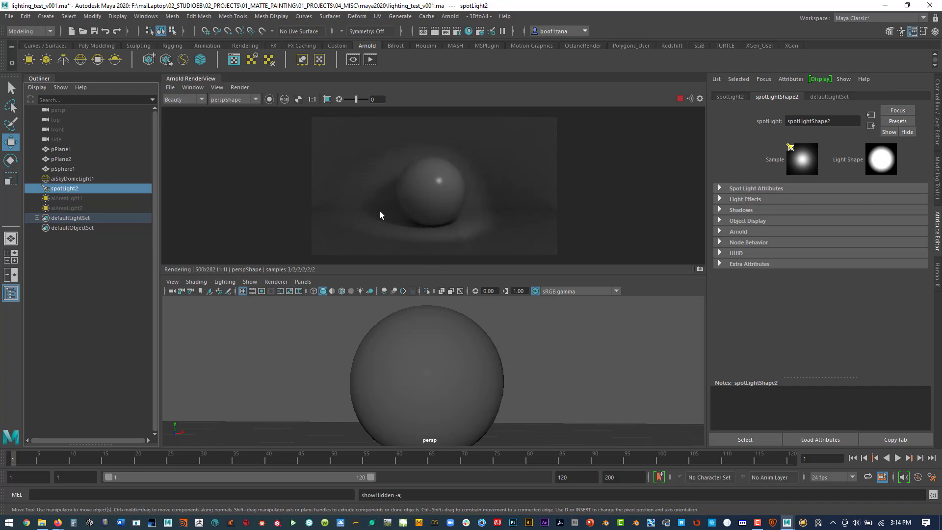
{"action": "left_click", "coordinate": [731, 97]}
{"action": "left_click", "coordinate": [761, 97]}
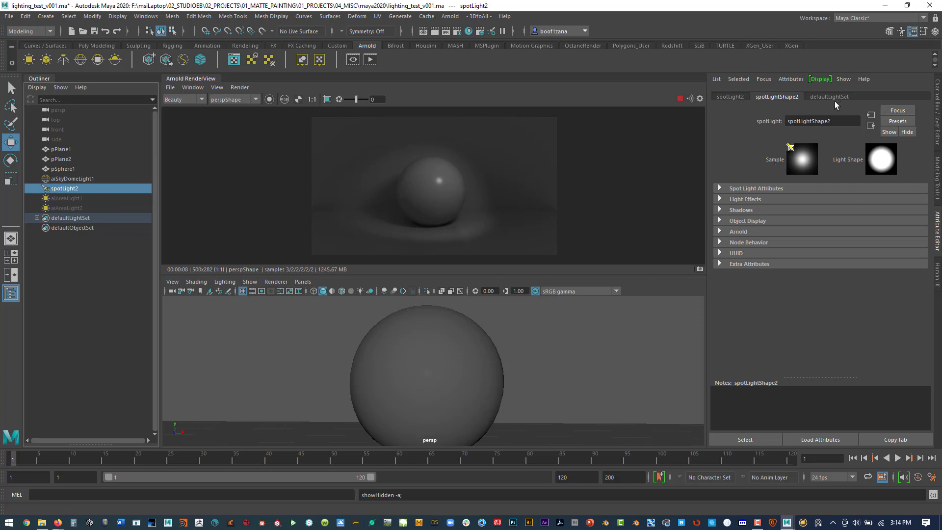
{"action": "left_click", "coordinate": [719, 188]}
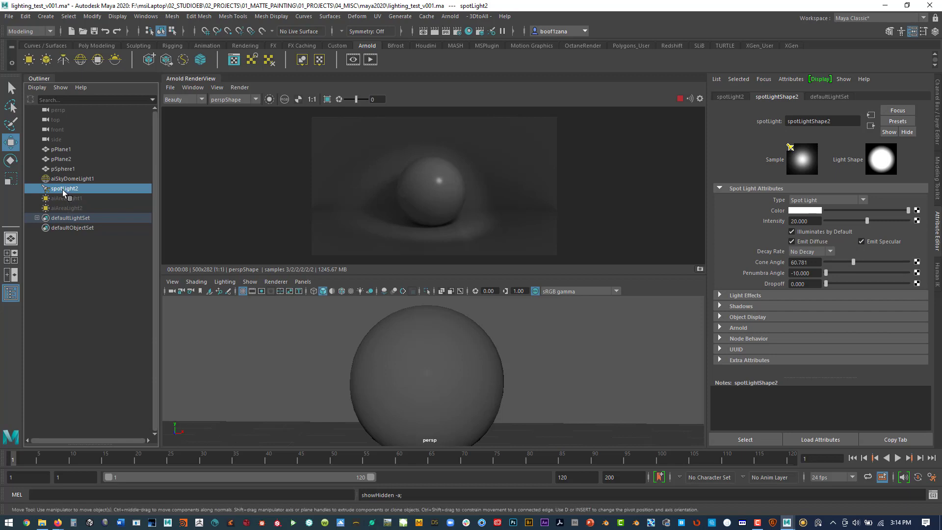
{"action": "key", "text": "ctrl+h"}
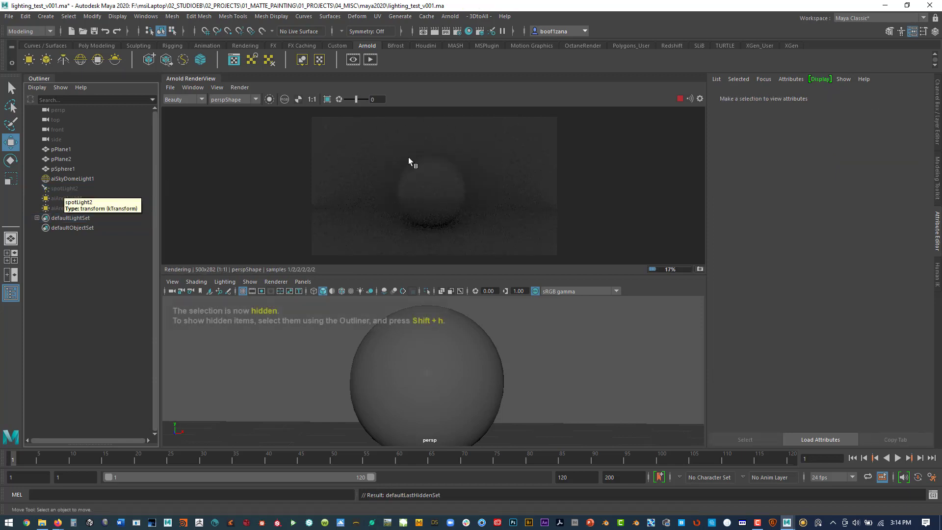
{"action": "left_click", "coordinate": [446, 16]}
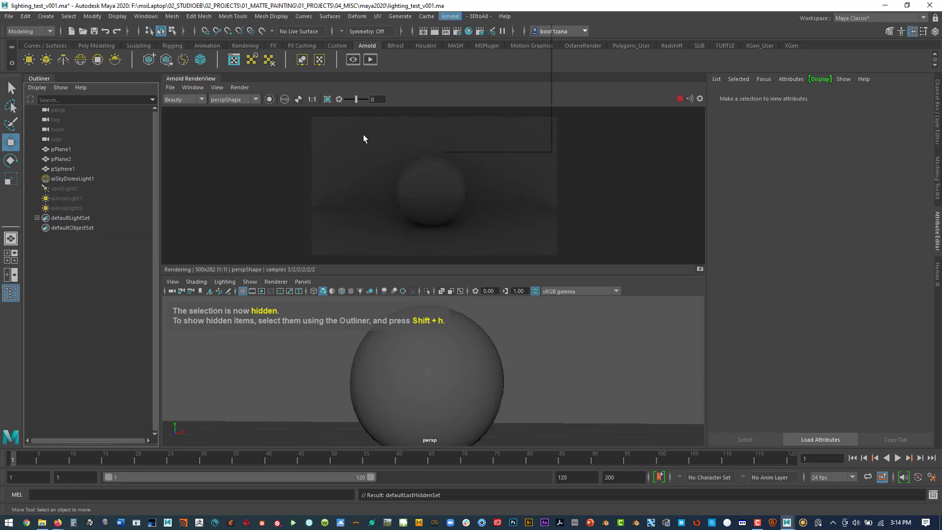
Dismiss the Arnold menu and unhide aiAreaLight1.
{"action": "left_click", "coordinate": [635, 99]}
{"action": "left_click", "coordinate": [62, 198]}
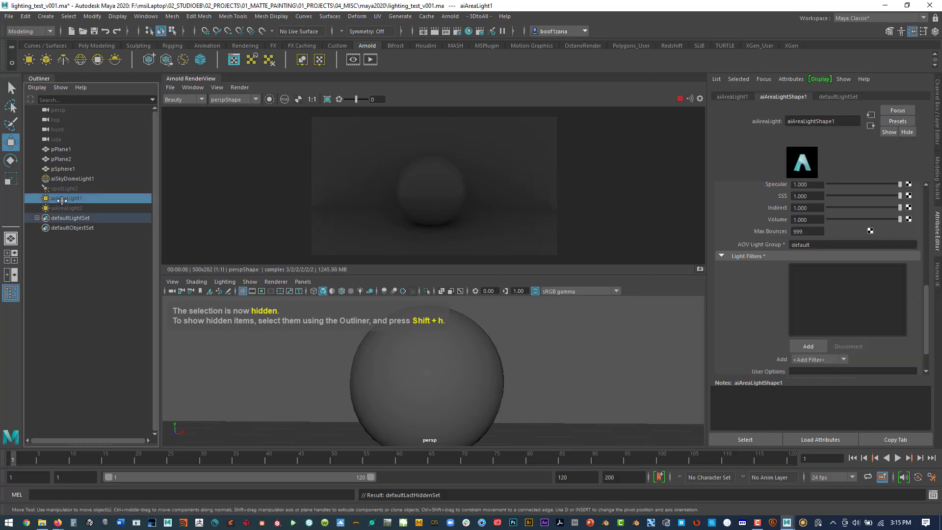
{"action": "key", "text": "shift+h"}
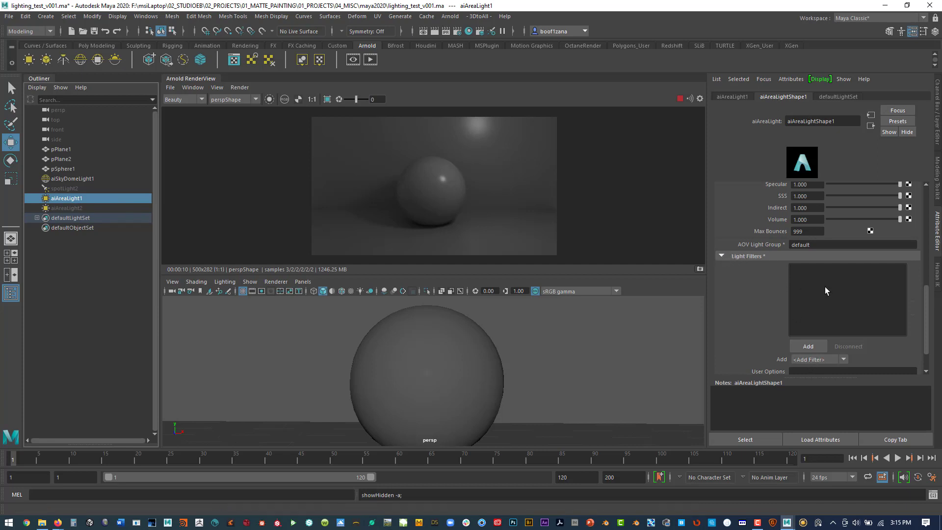
Cancel adding a light filter, inspect aiAreaLight2's decay filter, and hide aiAreaLight1.
{"action": "left_click", "coordinate": [807, 346]}
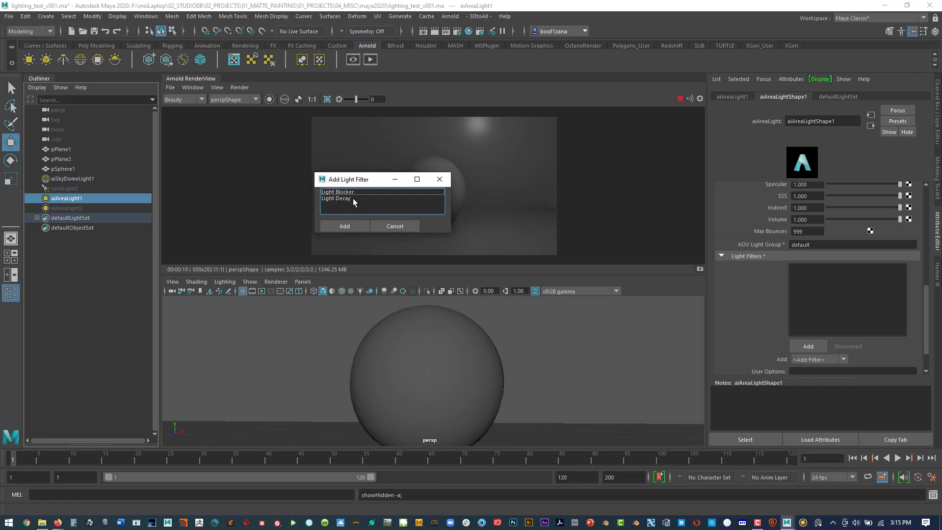
{"action": "left_click", "coordinate": [395, 226]}
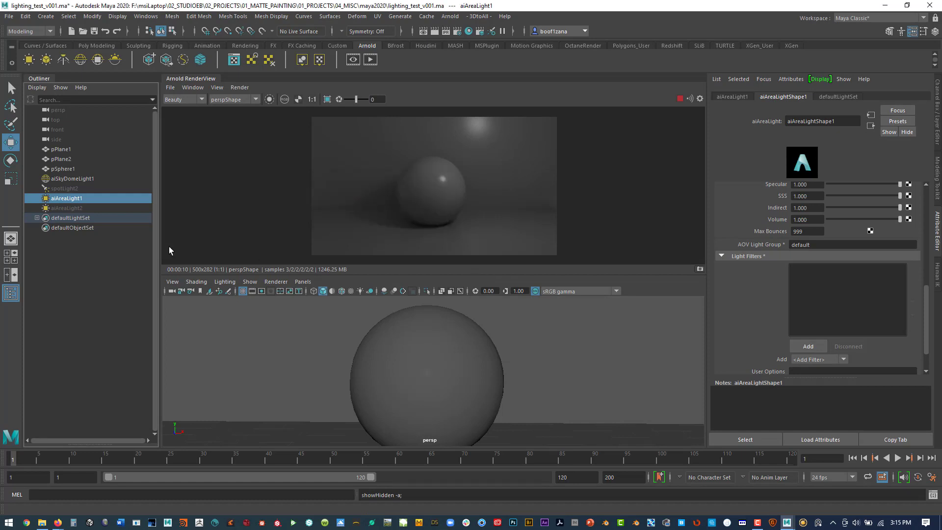
{"action": "left_click", "coordinate": [64, 207]}
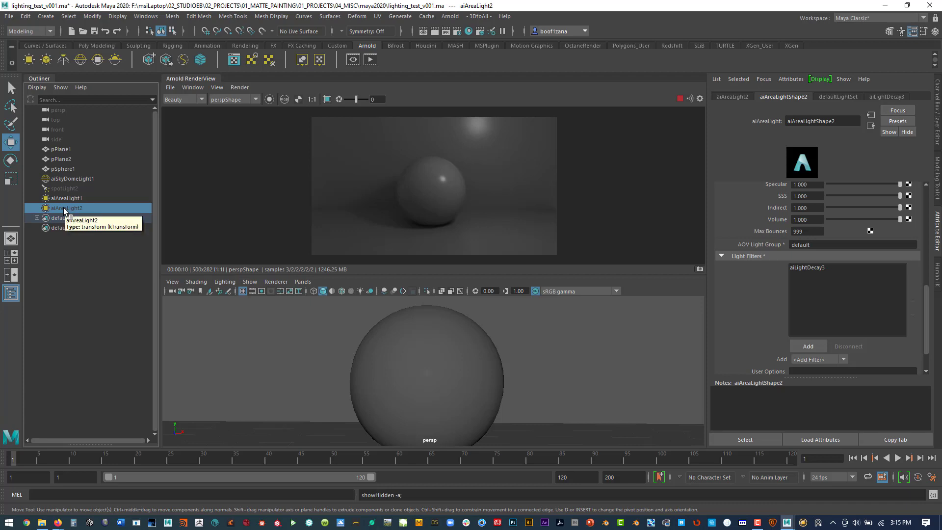
{"action": "left_click", "coordinate": [66, 198]}
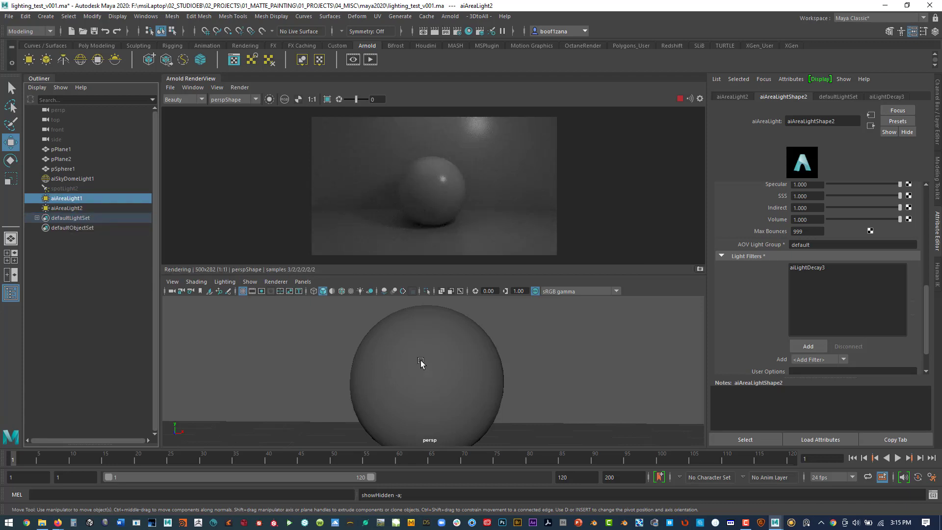
{"action": "key", "text": "ctrl+h"}
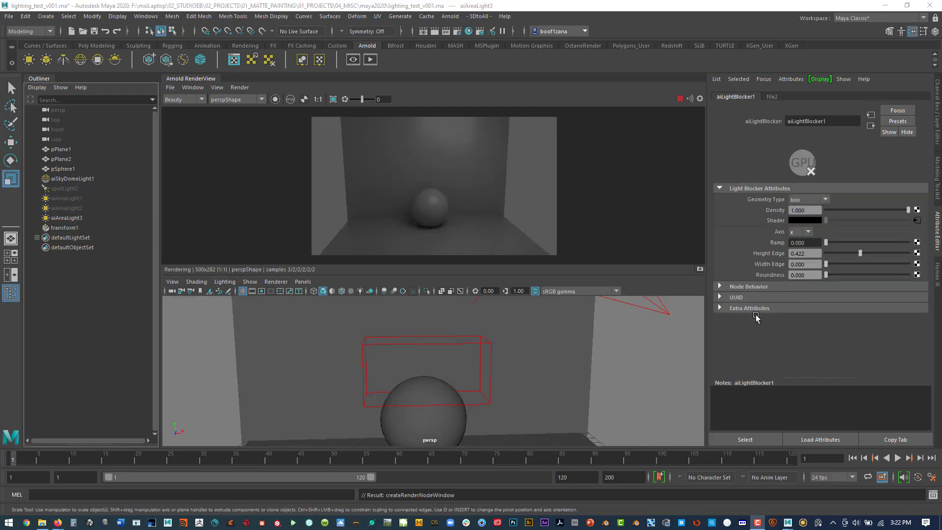
Load Gobo-3.jpg as the file2 texture's image, passing over Gobo-1.jpg.
{"action": "left_click", "coordinate": [908, 218]}
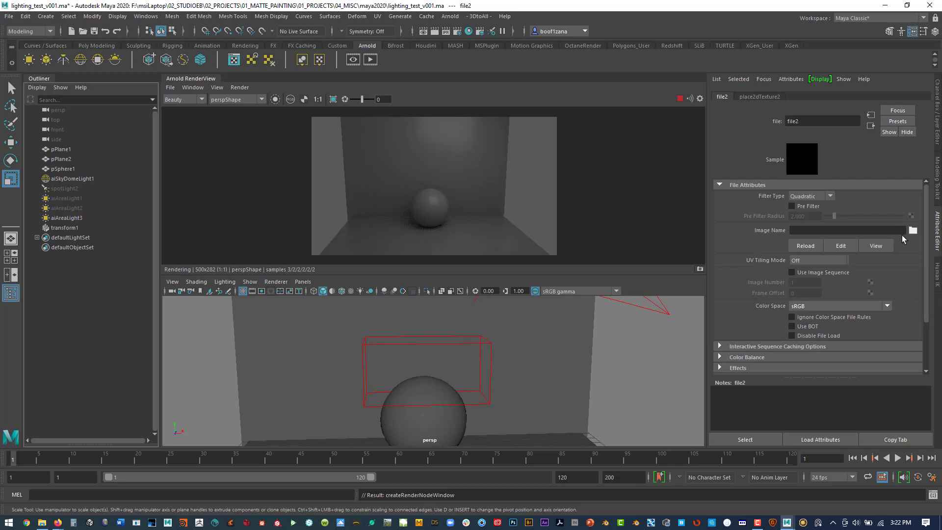
{"action": "left_click", "coordinate": [913, 230]}
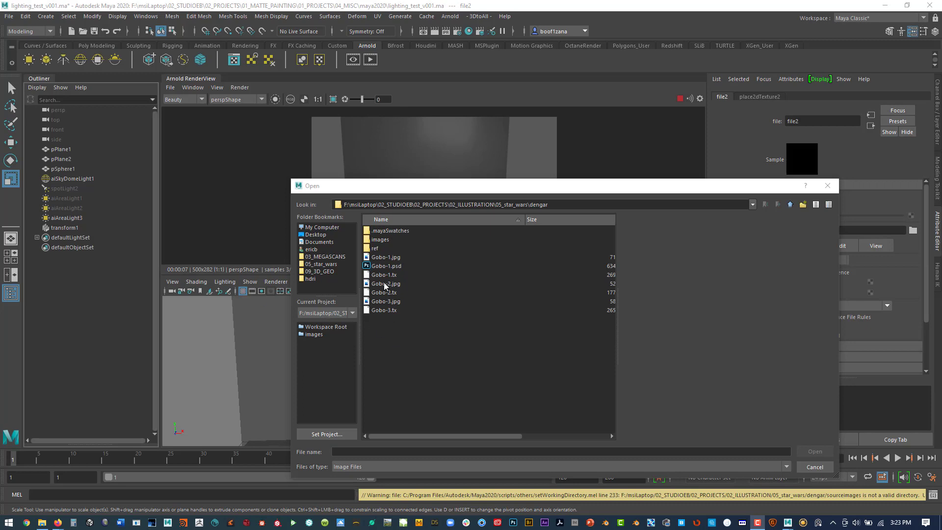
{"action": "left_click", "coordinate": [391, 258]}
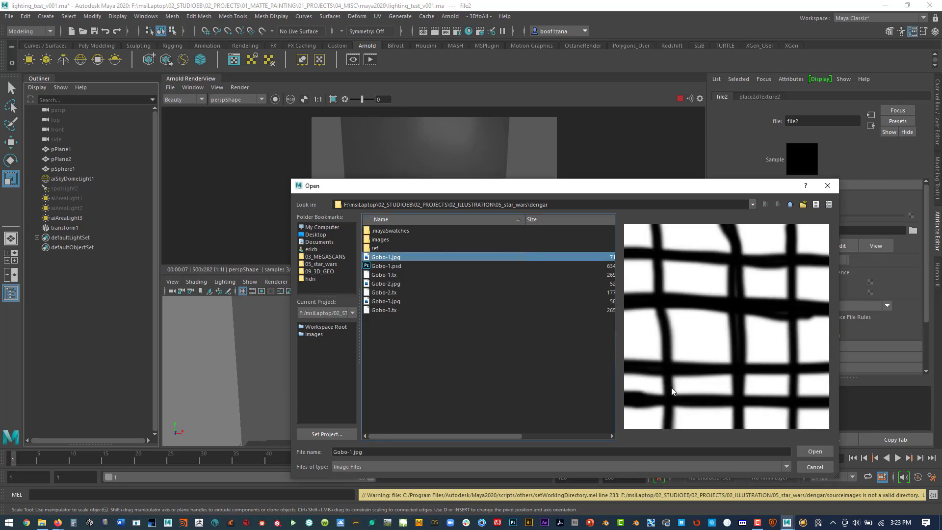
{"action": "left_click", "coordinate": [386, 301]}
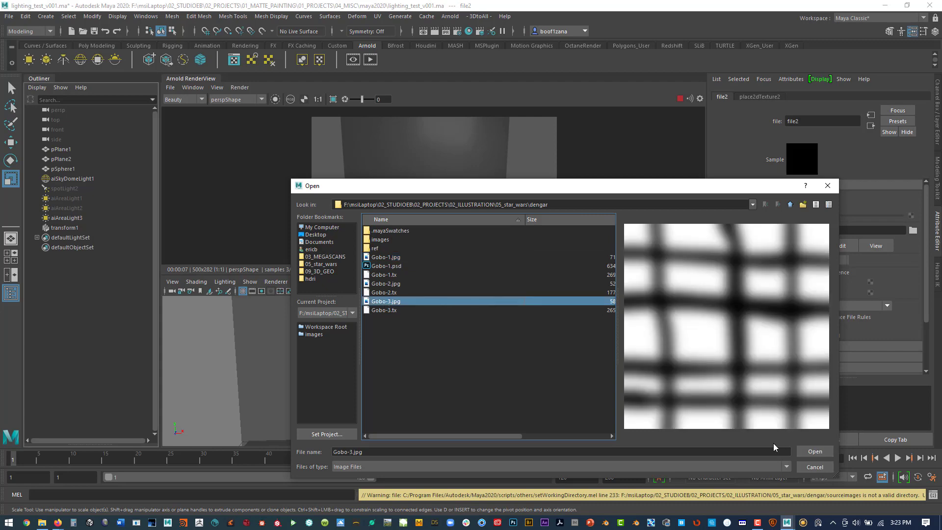
{"action": "left_click", "coordinate": [809, 450]}
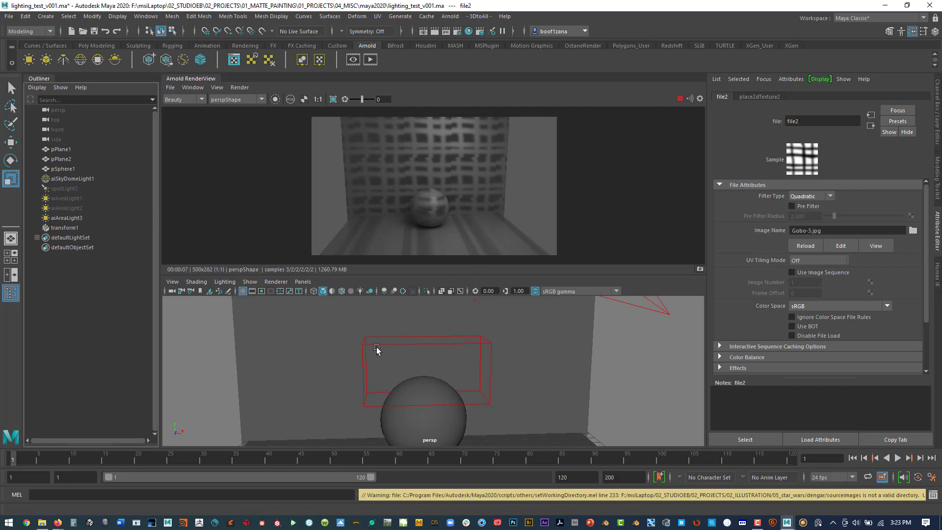
Stretch the light blocker across the room and tilt it about 35.6° on X.
{"action": "left_click", "coordinate": [66, 227]}
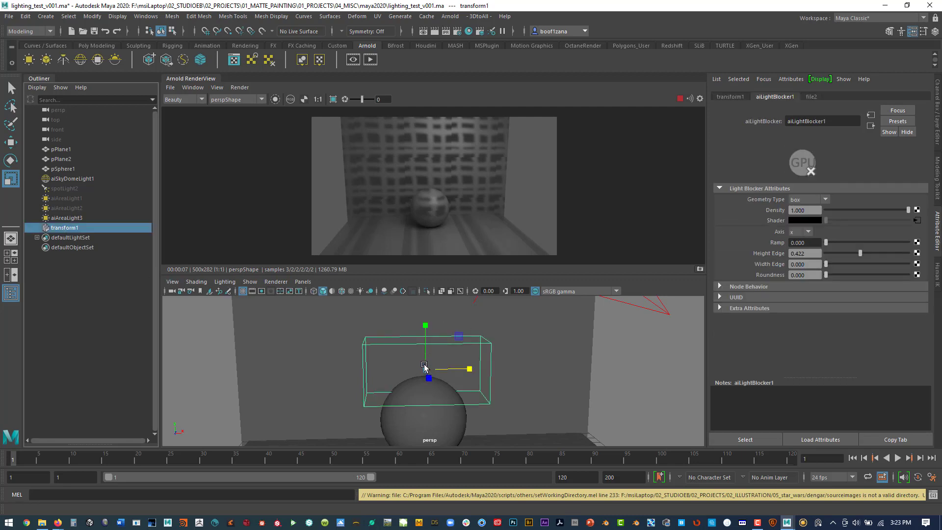
{"action": "left_click_drag", "start_coordinate": [426, 369], "coordinate": [600, 367]}
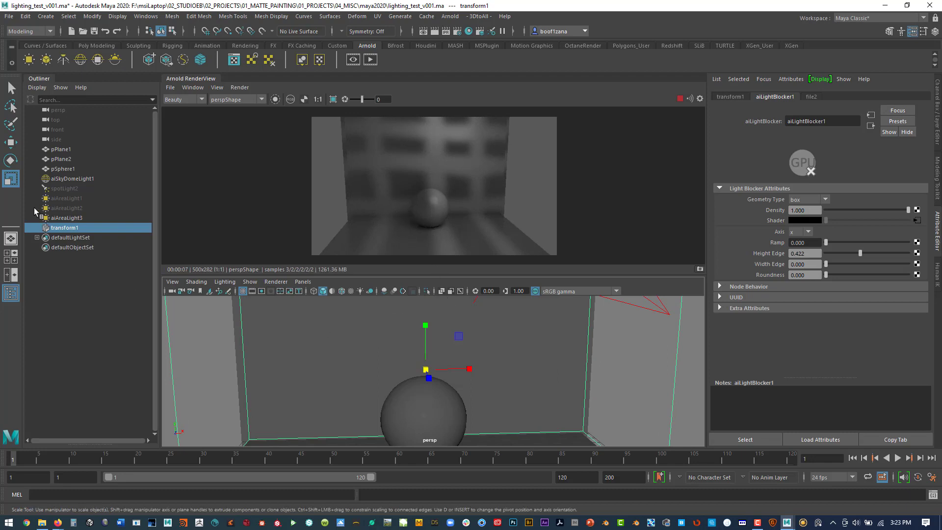
{"action": "key", "text": "e"}
{"action": "left_click_drag", "start_coordinate": [399, 378], "coordinate": [444, 371]}
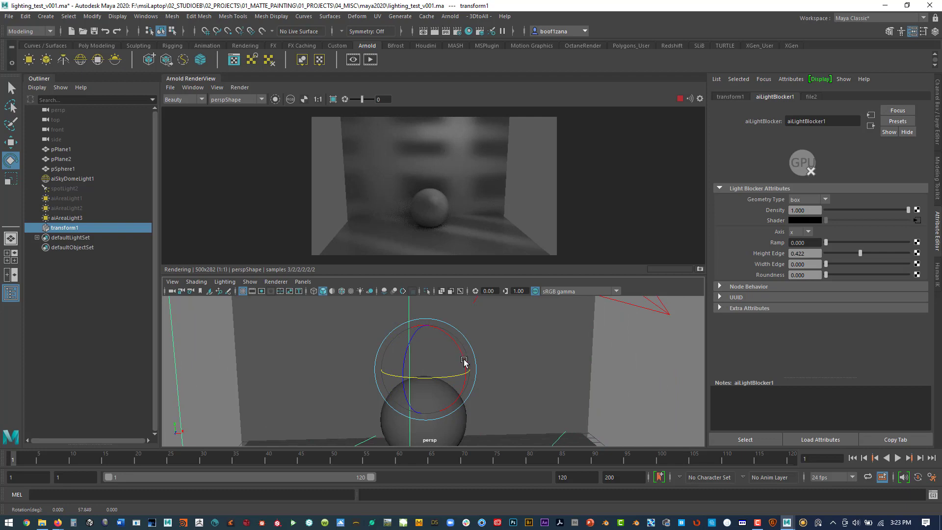
{"action": "left_click", "coordinate": [464, 371]}
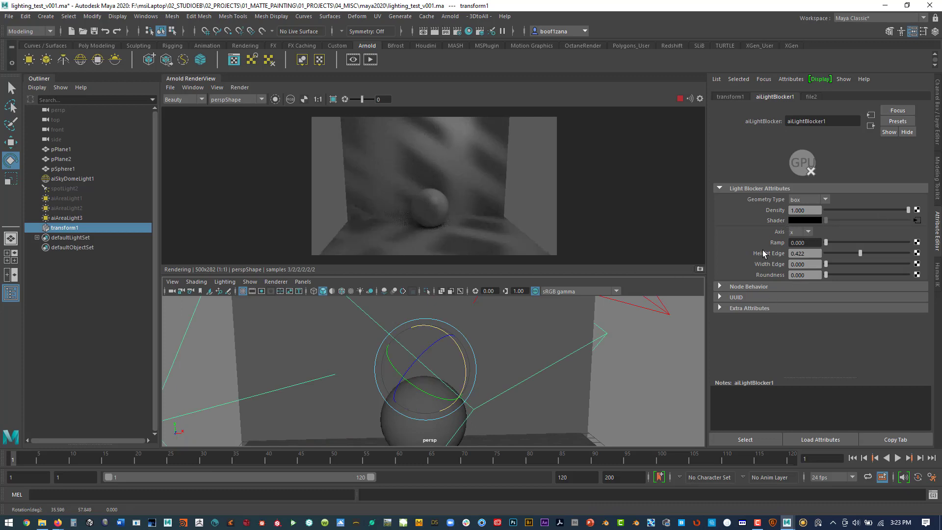
{"action": "left_click", "coordinate": [66, 218]}
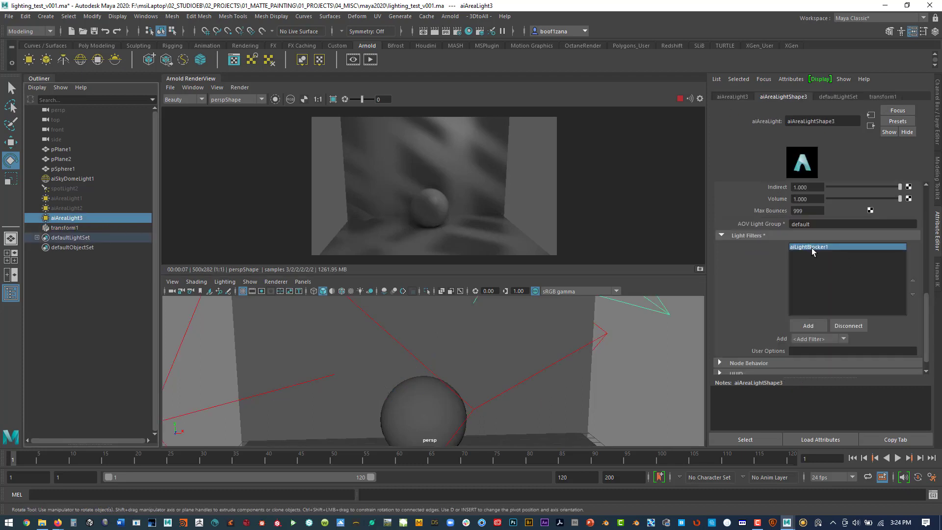
Disconnect aiLightBlocker1 from aiAreaLight3 and delete the transform1 blocker.
{"action": "left_click", "coordinate": [852, 326]}
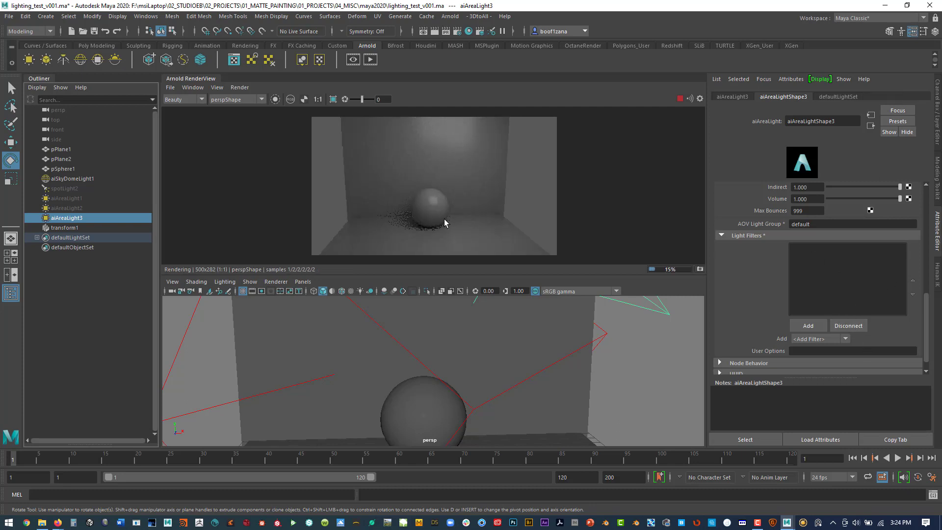
{"action": "left_click", "coordinate": [66, 228]}
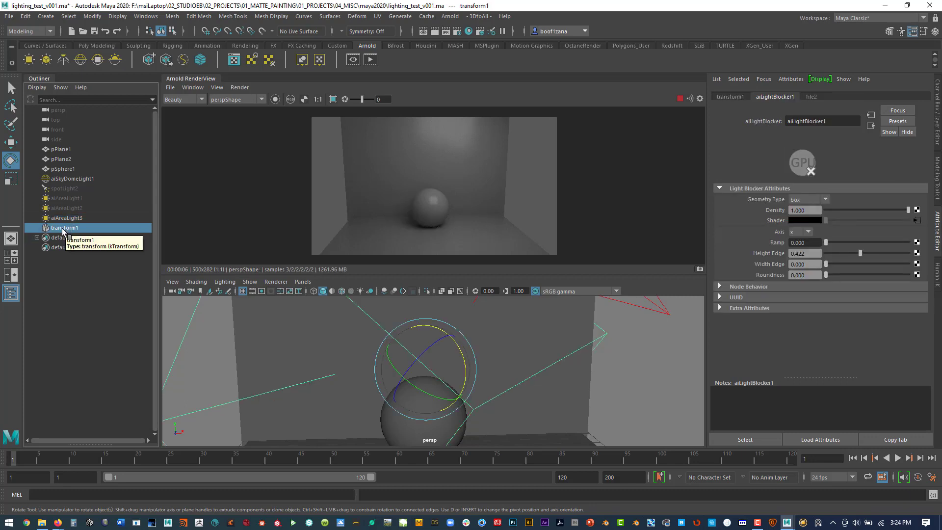
{"action": "key", "text": "Delete"}
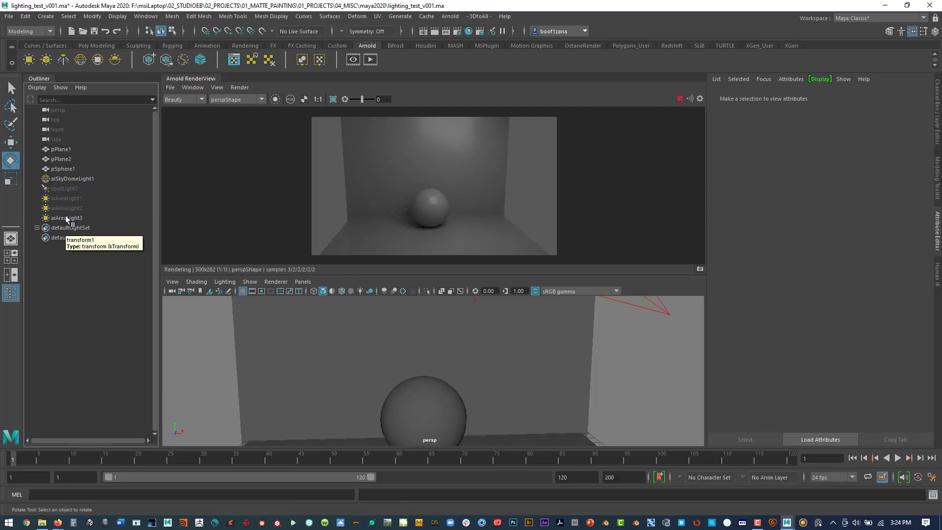
{"action": "left_click", "coordinate": [65, 218]}
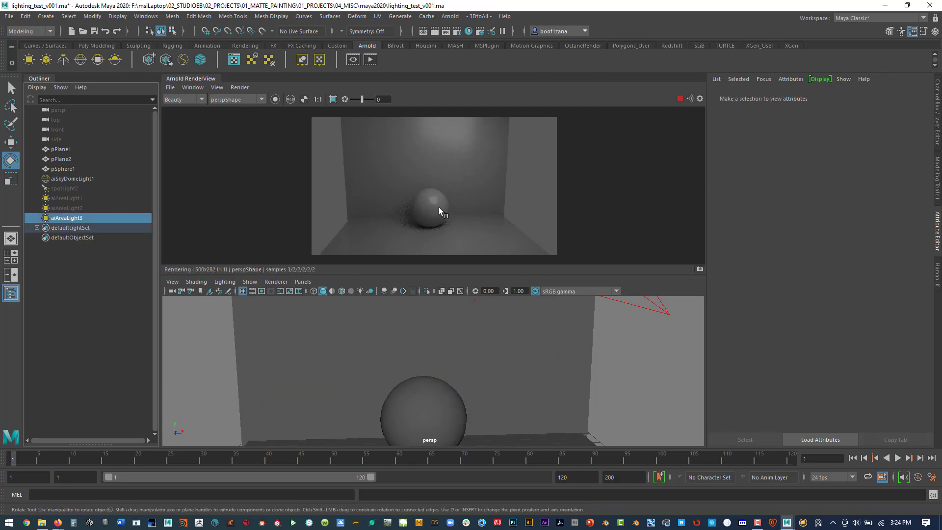
{"action": "left_click", "coordinate": [72, 218]}
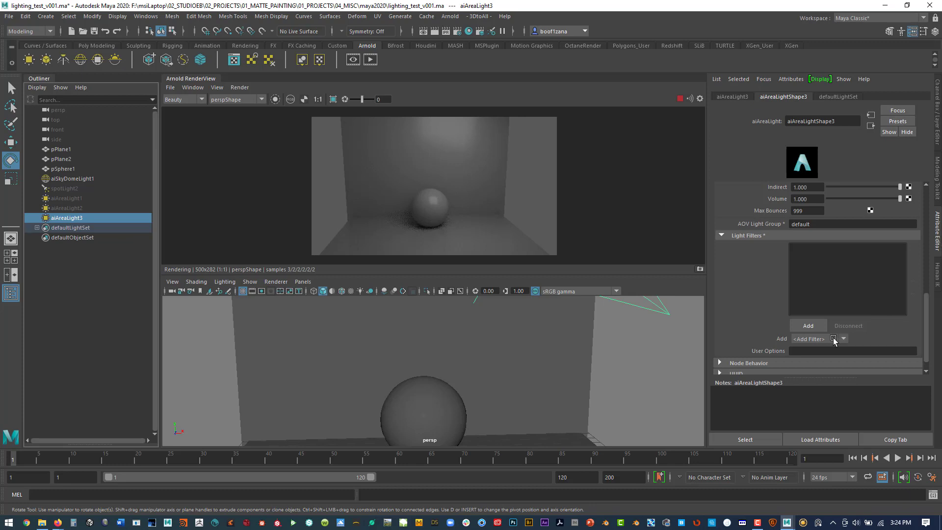
Add a Light Decay filter and a Light Blocker filter to aiAreaLight3.
{"action": "left_click", "coordinate": [808, 325]}
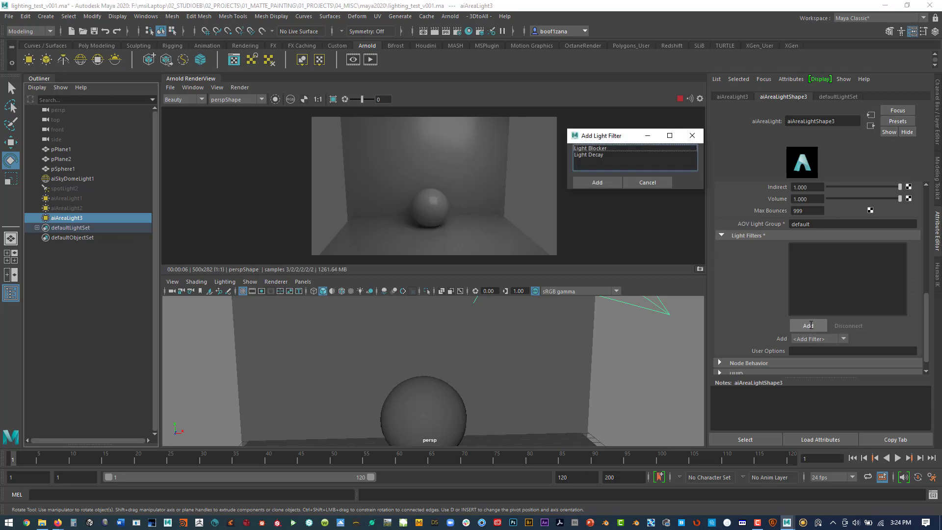
{"action": "left_click", "coordinate": [592, 155]}
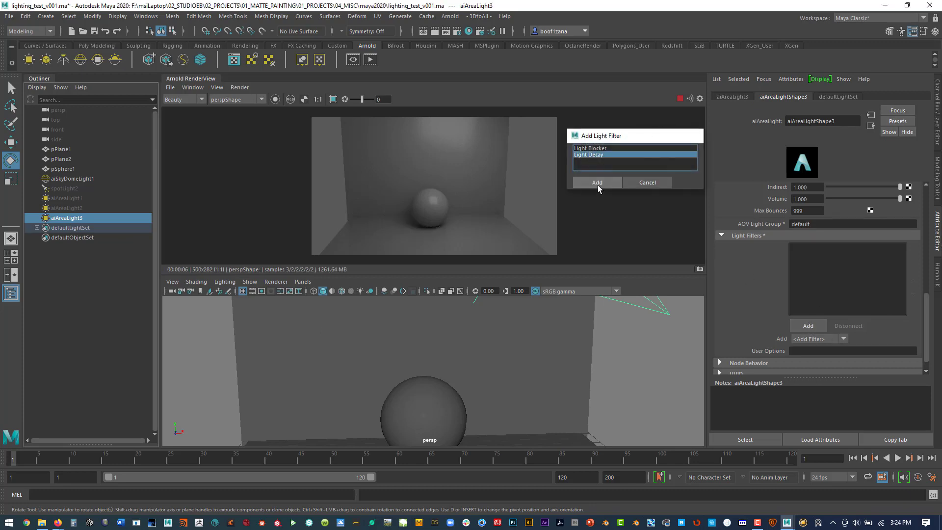
{"action": "left_click", "coordinate": [597, 182]}
{"action": "left_click", "coordinate": [808, 325]}
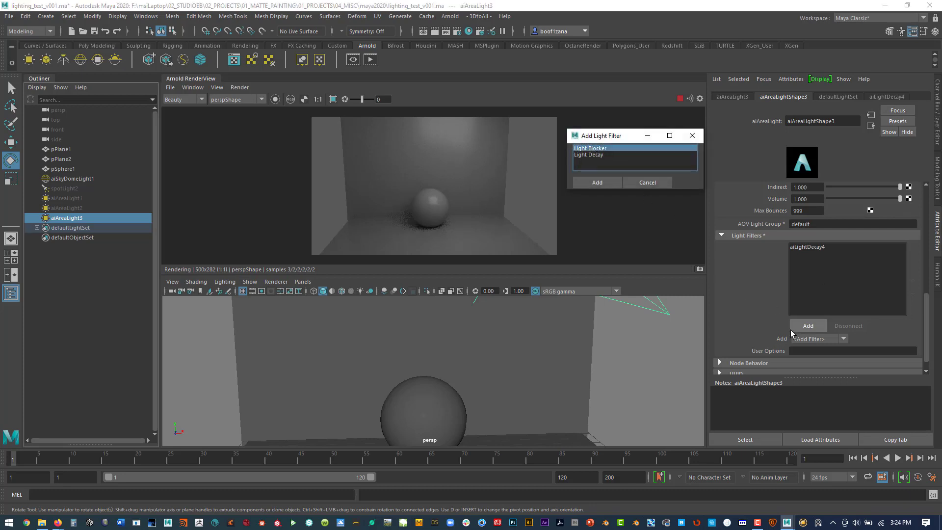
{"action": "left_click", "coordinate": [807, 326]}
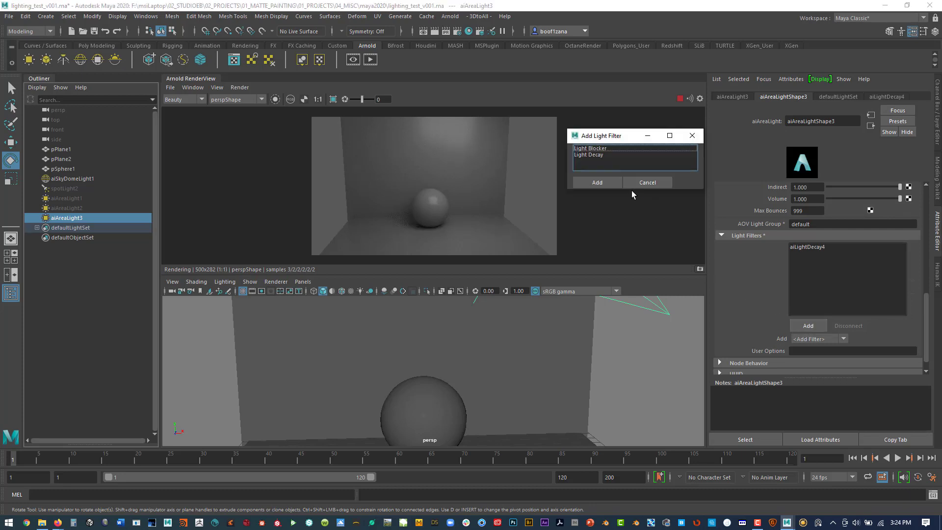
{"action": "left_click", "coordinate": [611, 181]}
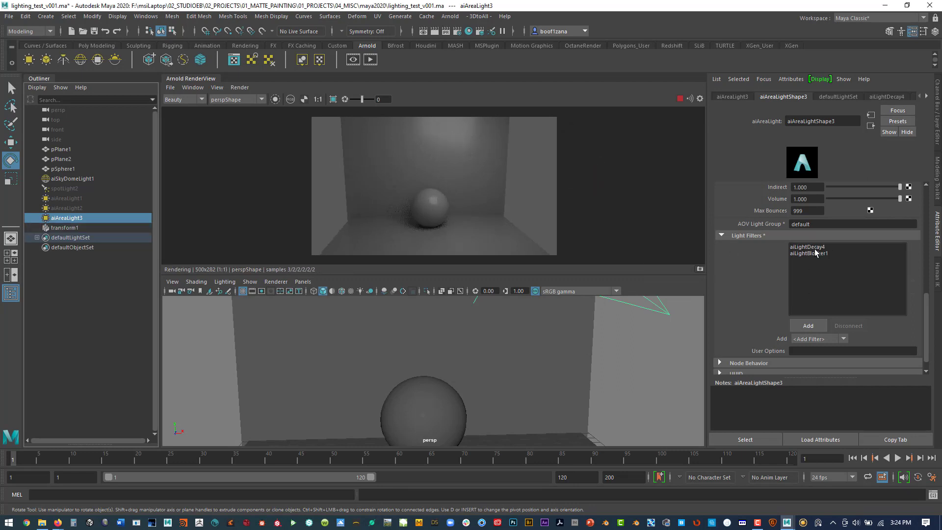
Disconnect the new light blocker, leaving aiLightDecay4 as the only filter.
{"action": "left_click", "coordinate": [810, 254]}
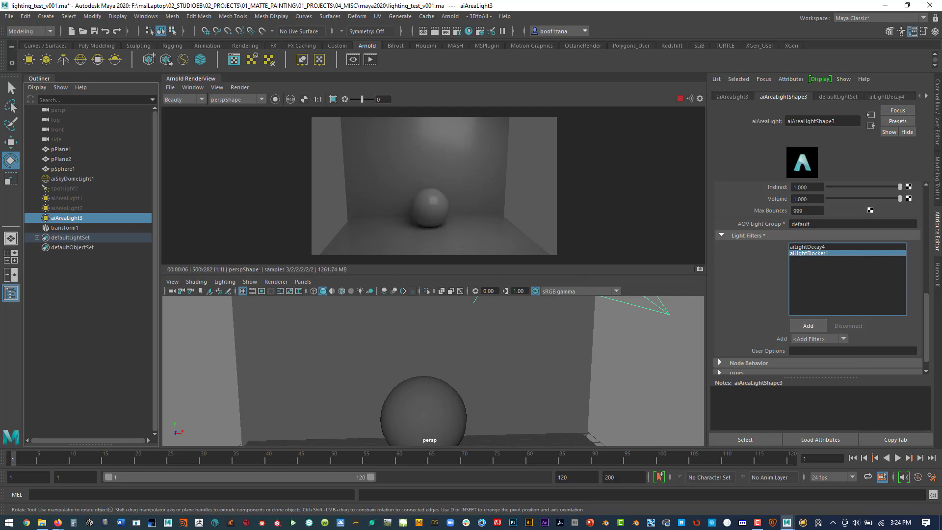
{"action": "left_click", "coordinate": [806, 247]}
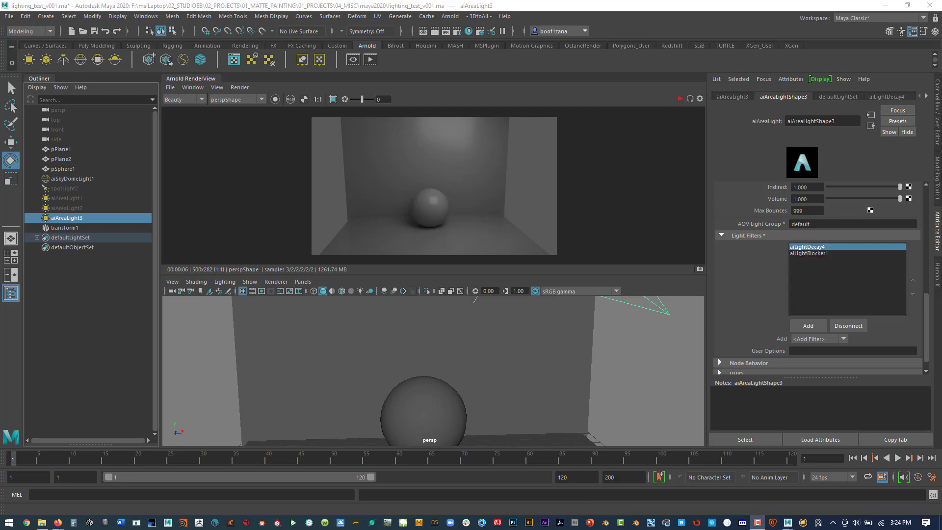
{"action": "left_click", "coordinate": [808, 253]}
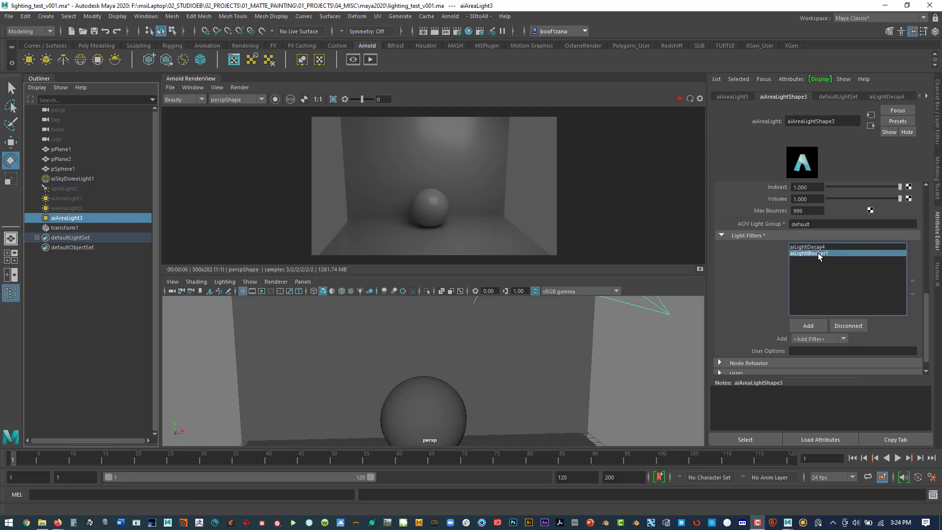
{"action": "left_click", "coordinate": [852, 326]}
{"action": "left_click", "coordinate": [805, 247]}
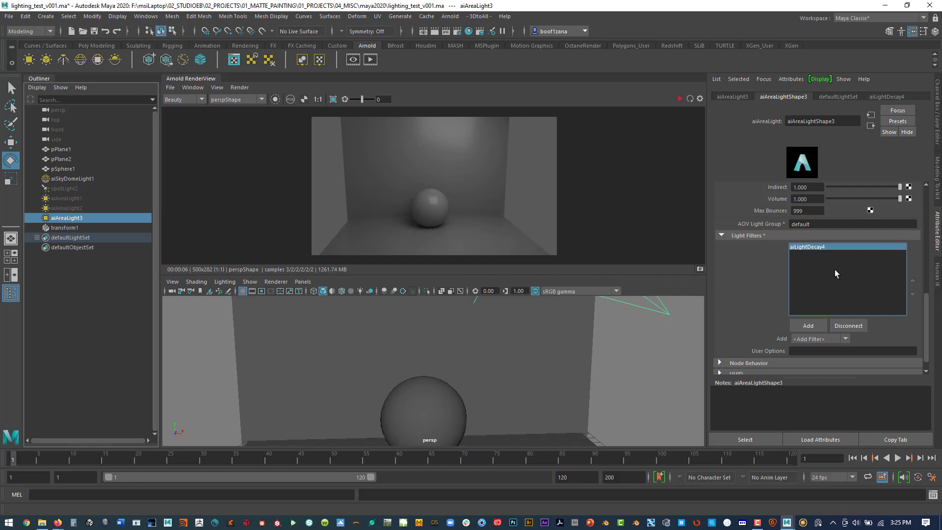
Turn on near attenuation in aiLightDecay4, test Near Start around 30, then reset it to 0.
{"action": "left_click", "coordinate": [882, 96]}
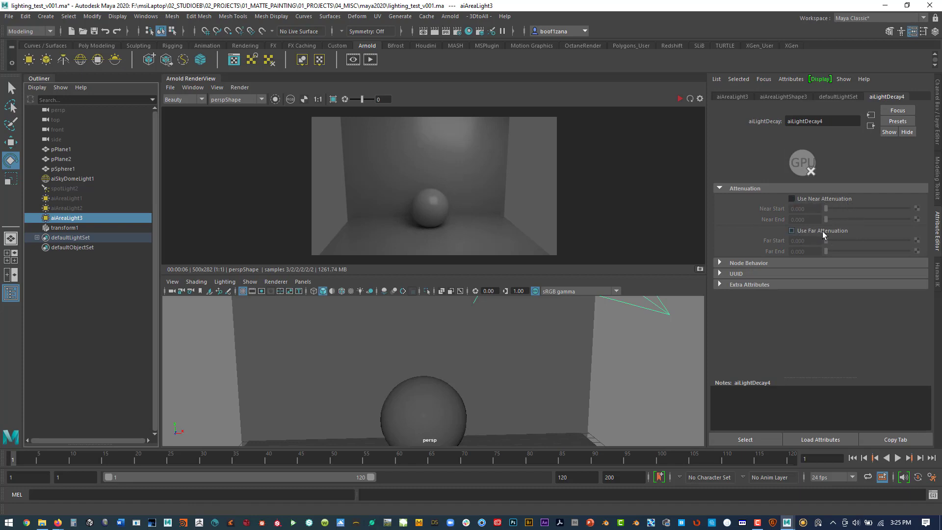
{"action": "left_click", "coordinate": [57, 522]}
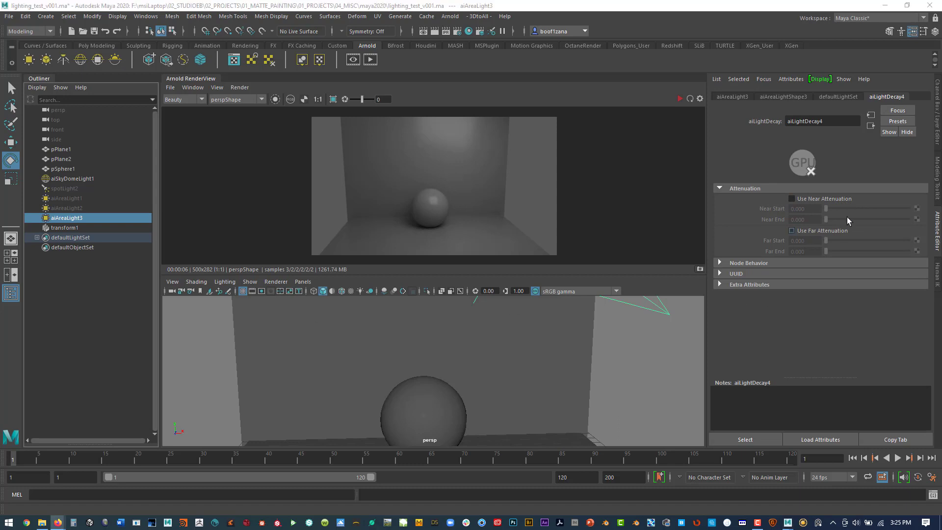
{"action": "left_click", "coordinate": [791, 199]}
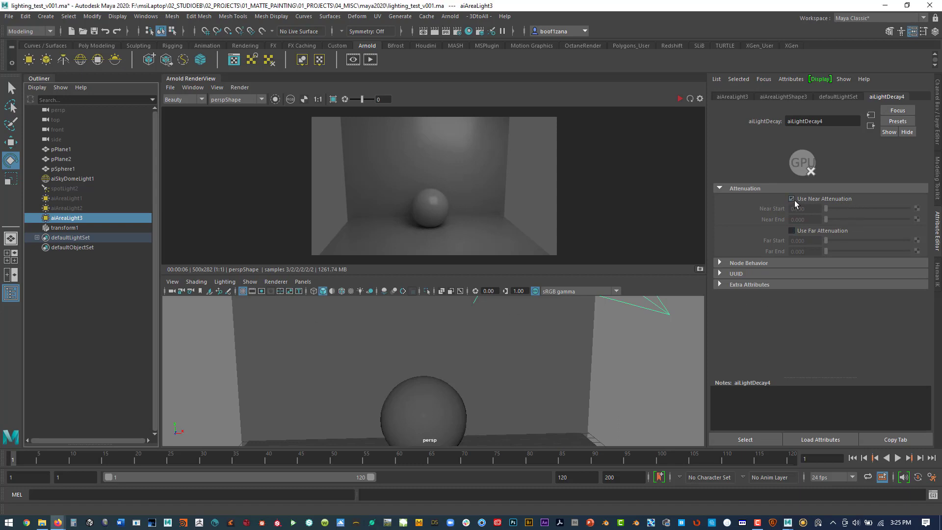
{"action": "left_click", "coordinate": [828, 209]}
{"action": "left_click_drag", "start_coordinate": [828, 211], "coordinate": [827, 211]}
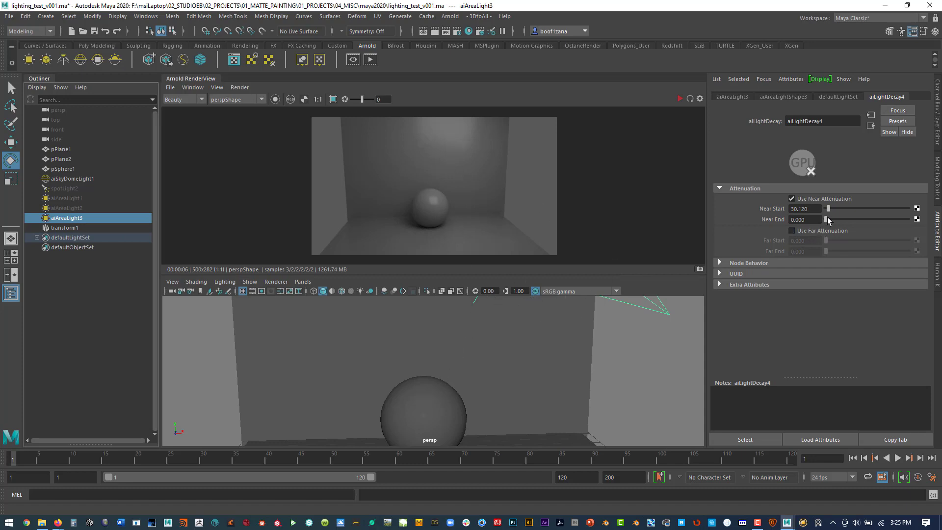
{"action": "left_click_drag", "start_coordinate": [831, 208], "coordinate": [824, 208]}
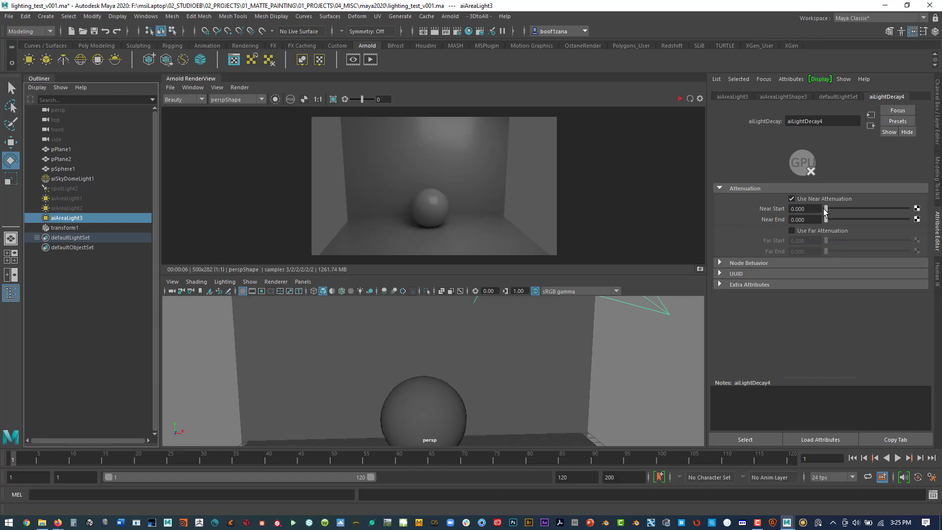
Switch to far attenuation with Far Start 126.506 and Far End 102.410.
{"action": "left_click", "coordinate": [791, 230]}
{"action": "left_click", "coordinate": [791, 199]}
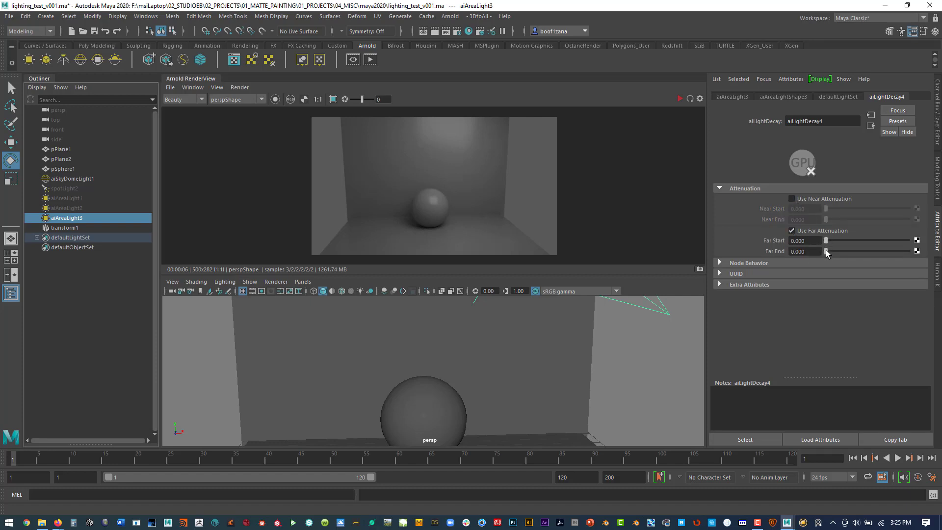
{"action": "left_click_drag", "start_coordinate": [825, 250], "coordinate": [833, 250]}
{"action": "left_click_drag", "start_coordinate": [825, 240], "coordinate": [826, 239]}
{"action": "left_click", "coordinate": [66, 178]}
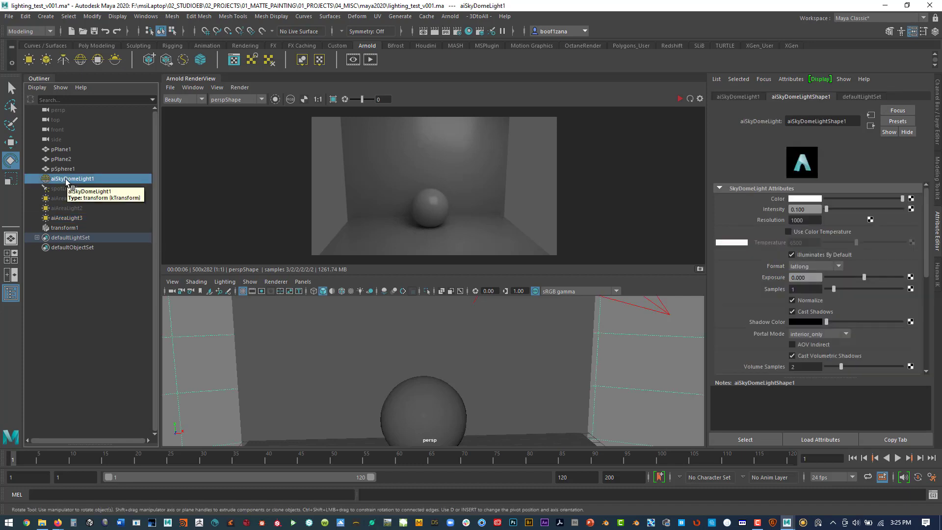
Hide the sky dome, delete the transform1 blocker, and reset aiLightDecay4's Far Start and Far End to 0.
{"action": "key", "text": "ctrl+h"}
{"action": "left_click", "coordinate": [64, 218]}
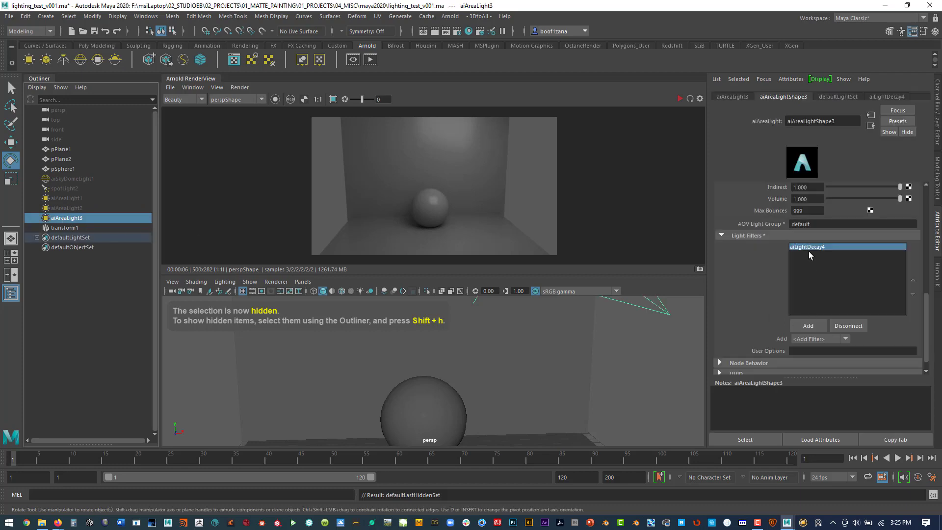
{"action": "left_click", "coordinate": [66, 228]}
{"action": "key", "text": "Delete"}
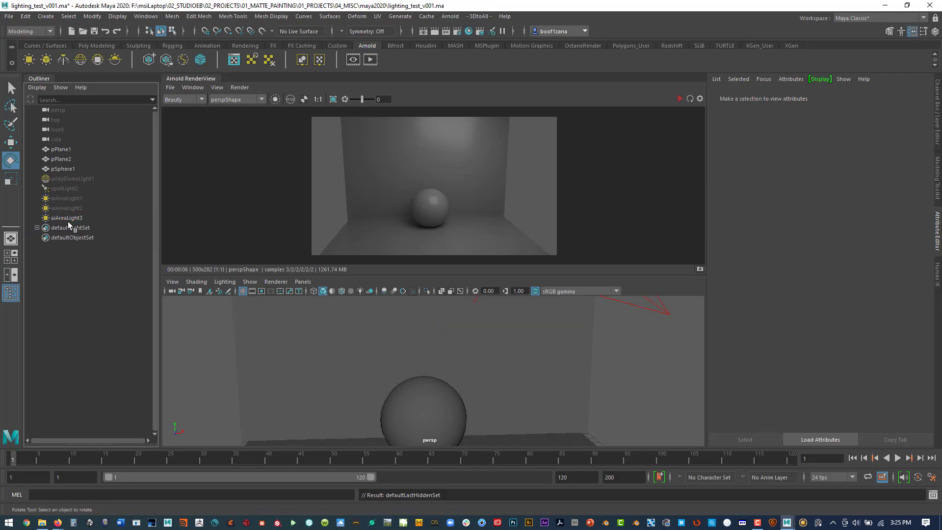
{"action": "left_click", "coordinate": [68, 220]}
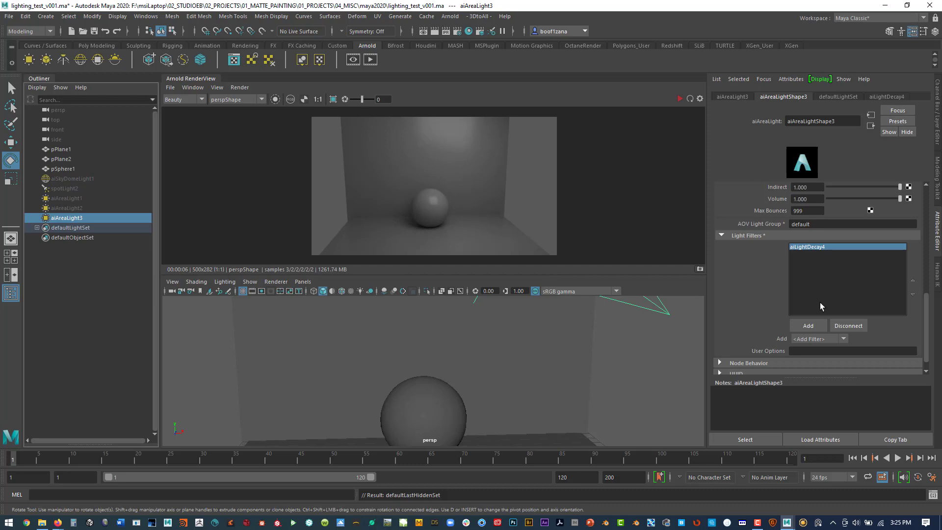
{"action": "left_click", "coordinate": [886, 96]}
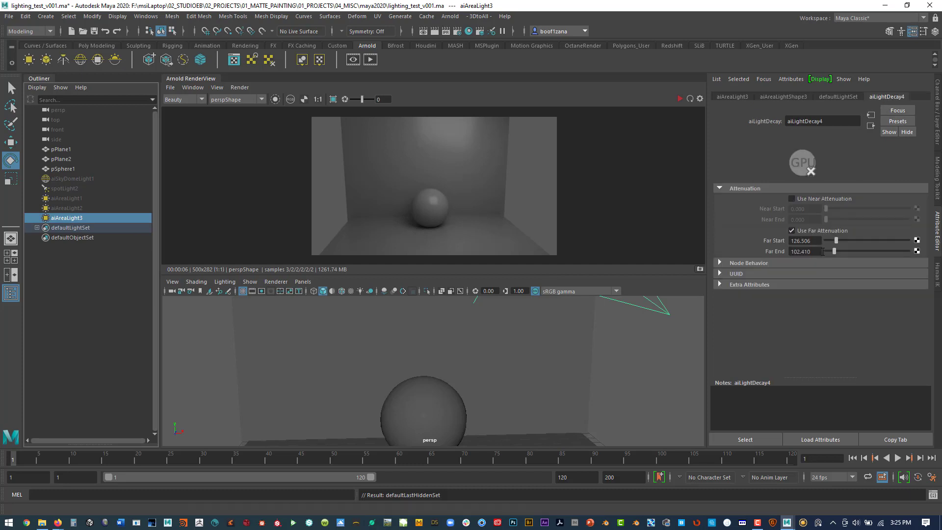
{"action": "mouse_move", "coordinate": [836, 242]}
{"action": "left_mouse_down"}
{"action": "mouse_move", "coordinate": [820, 239]}
{"action": "mouse_move", "coordinate": [824, 251]}
{"action": "left_mouse_up"}
Unhide the lights, hide aiAreaLight3, and select aiAreaLight2.
{"action": "left_click", "coordinate": [62, 209]}
{"action": "key", "text": "shift+h"}
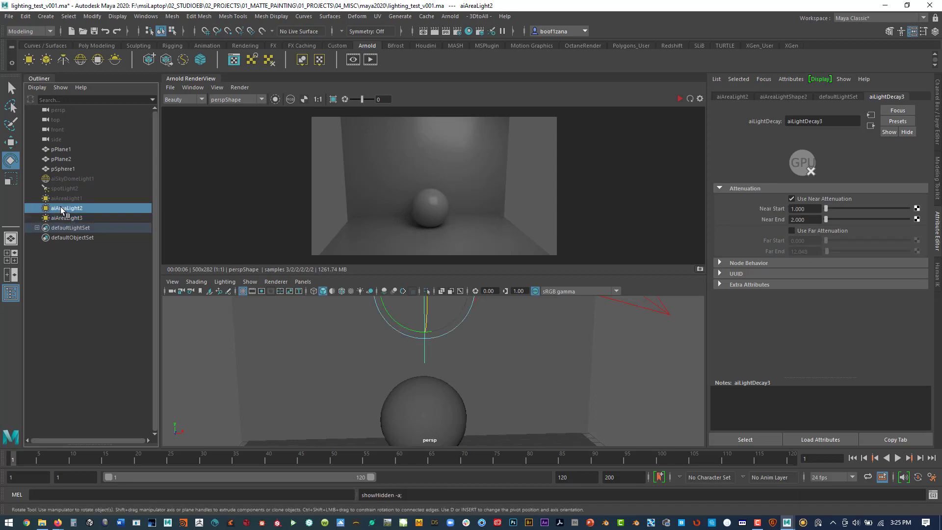
{"action": "left_click", "coordinate": [66, 218]}
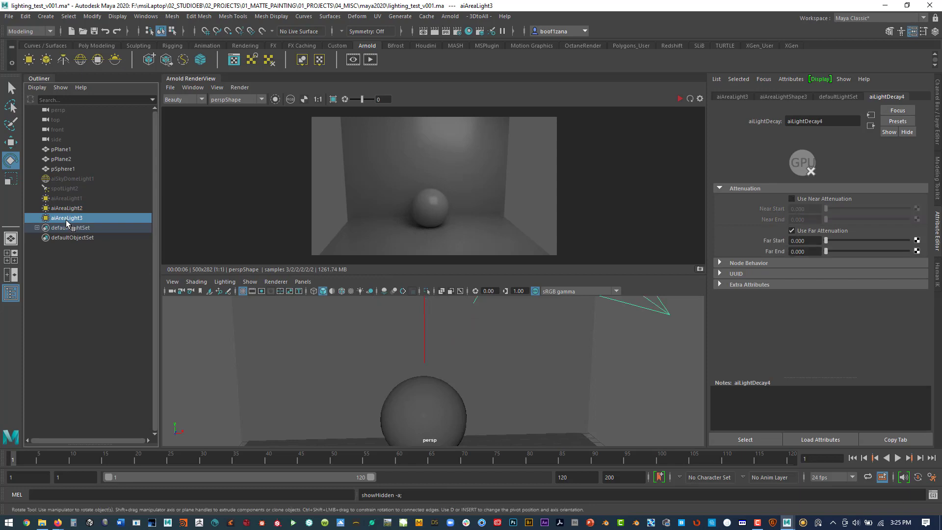
{"action": "key", "text": "ctrl+h"}
{"action": "left_click", "coordinate": [74, 209]}
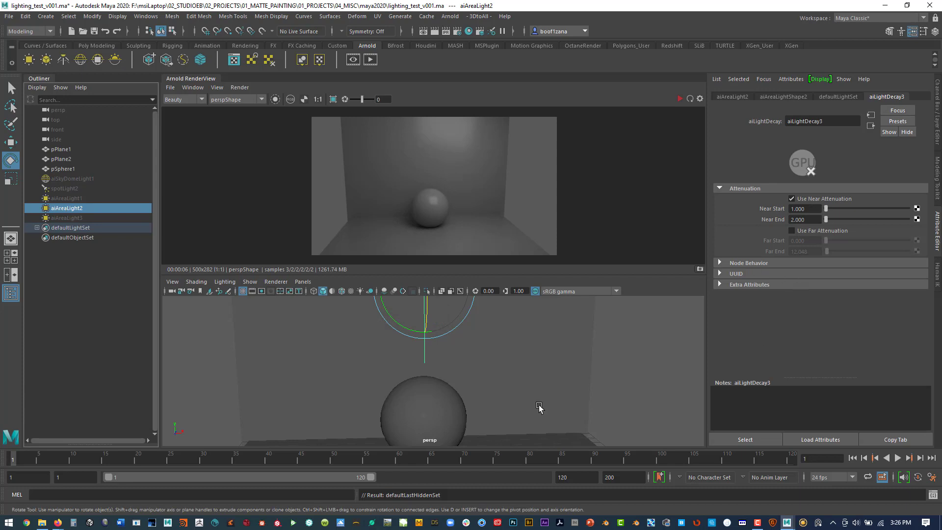
Start the live Arnold IPR render and set aiLightDecay3's Near Start and Near End to 0.
{"action": "left_click", "coordinate": [680, 99]}
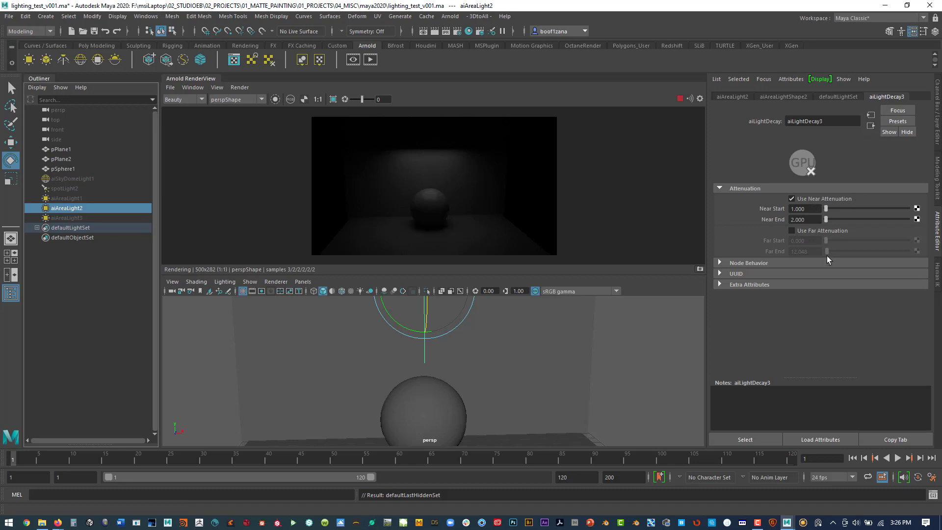
{"action": "double_click", "coordinate": [805, 208]}
{"action": "type", "text": "0"}
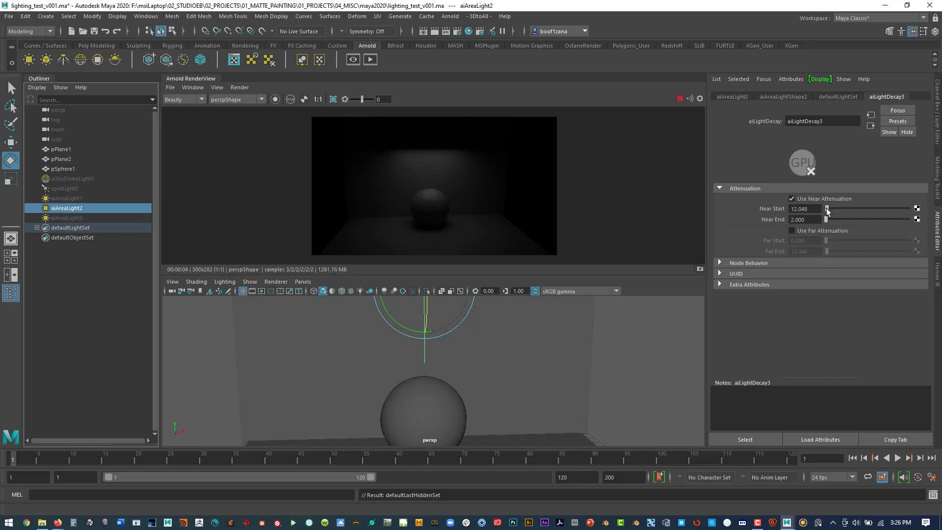
{"action": "key", "text": "Return"}
{"action": "left_click_drag", "start_coordinate": [826, 219], "coordinate": [815, 220]}
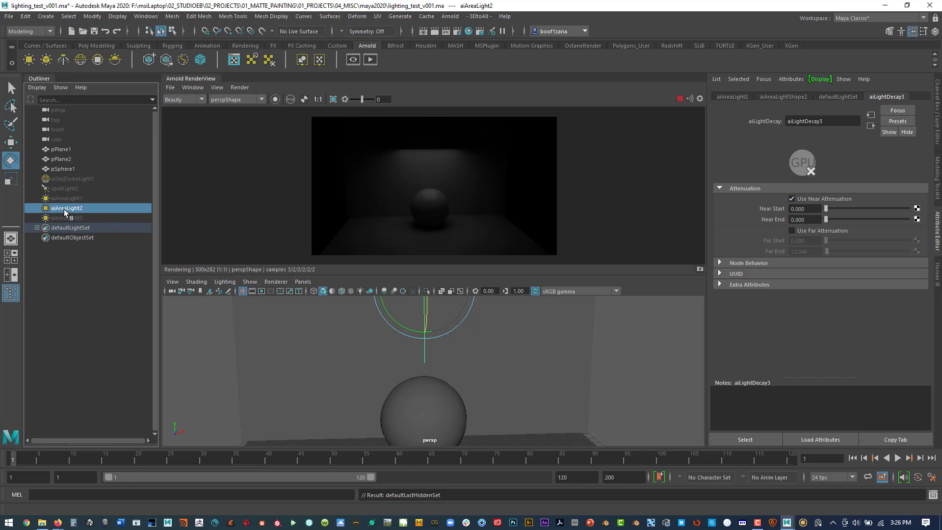
Raise aiAreaLightShape2's intensity to 30.
{"action": "left_click", "coordinate": [786, 96]}
{"action": "scroll", "coordinate": [828, 206], "scroll_direction": "down", "scroll_amount": 3}
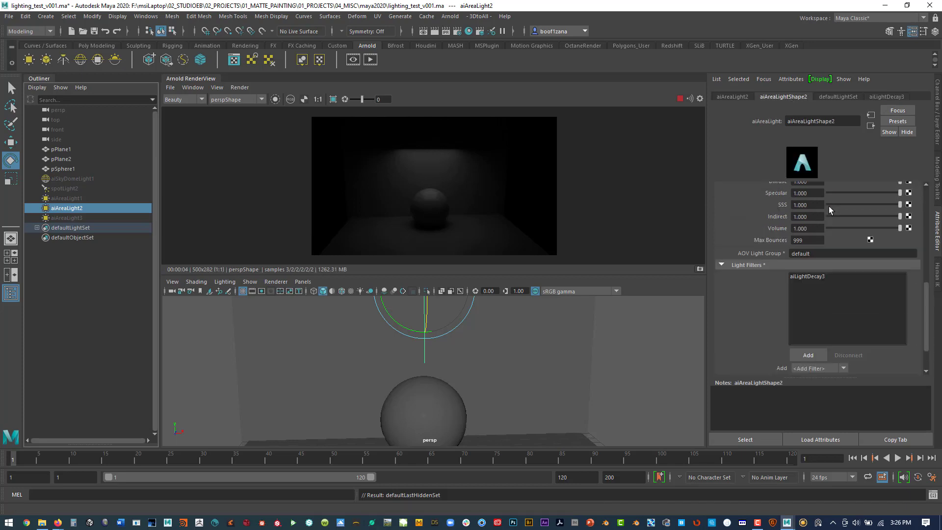
{"action": "scroll", "coordinate": [828, 214], "scroll_direction": "up", "scroll_amount": 2}
{"action": "left_click_drag", "start_coordinate": [818, 209], "coordinate": [731, 211]}
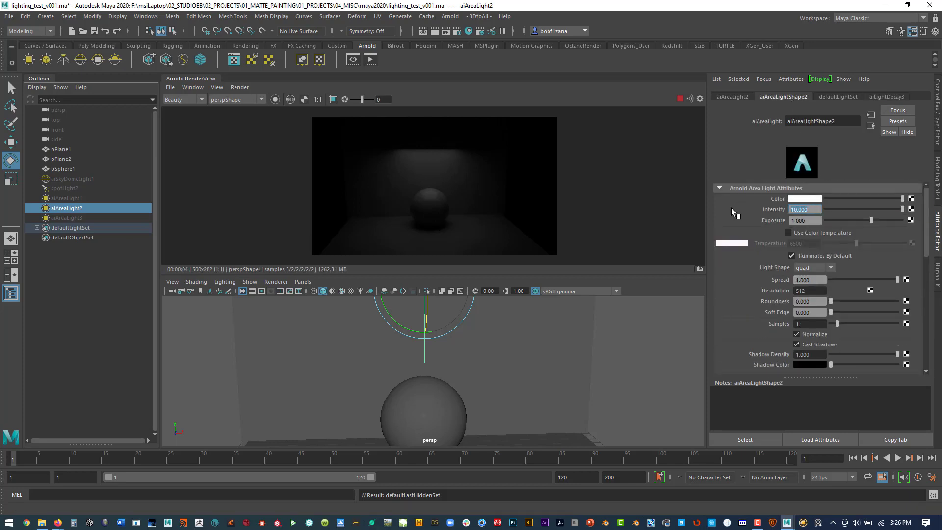
{"action": "type", "text": "30"}
{"action": "key", "text": "Return"}
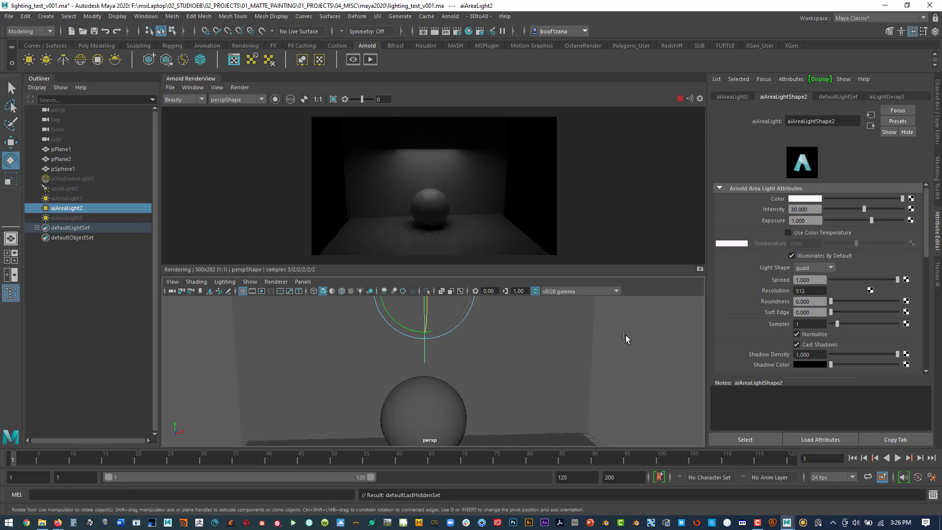
{"action": "scroll", "coordinate": [589, 338], "scroll_direction": "down", "scroll_amount": 2}
{"action": "left_click", "coordinate": [499, 343]}
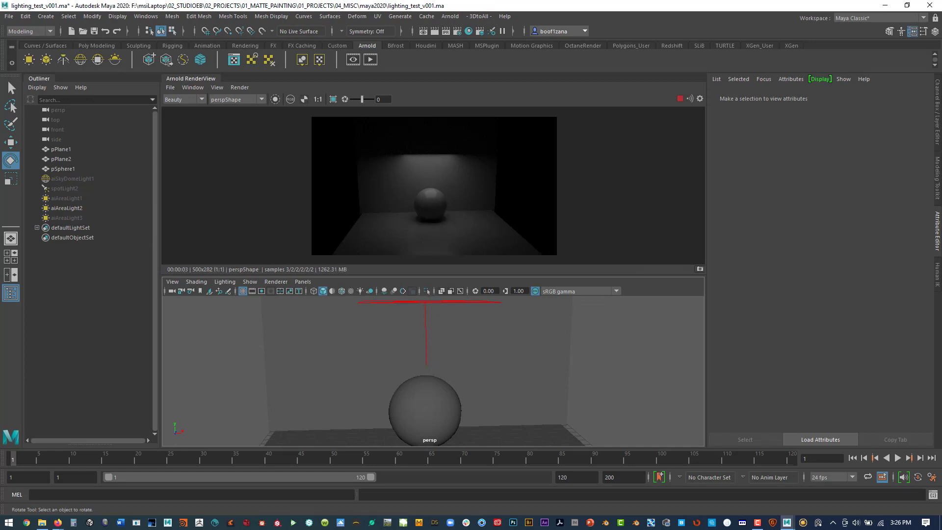
{"action": "left_click", "coordinate": [60, 208]}
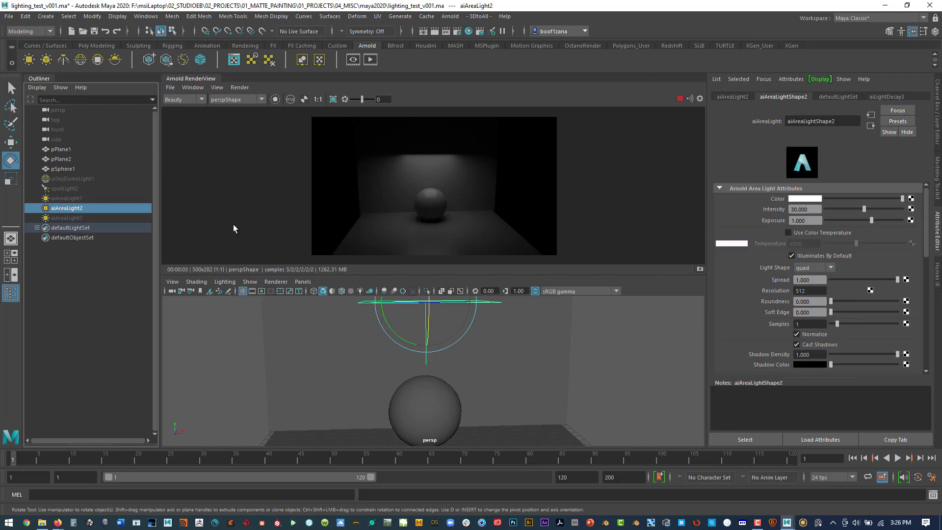
Enable near attenuation on aiLightDecay3 and try Near Start values 1 and 24.096, settling on 5.
{"action": "left_click", "coordinate": [886, 96]}
{"action": "left_click", "coordinate": [807, 199]}
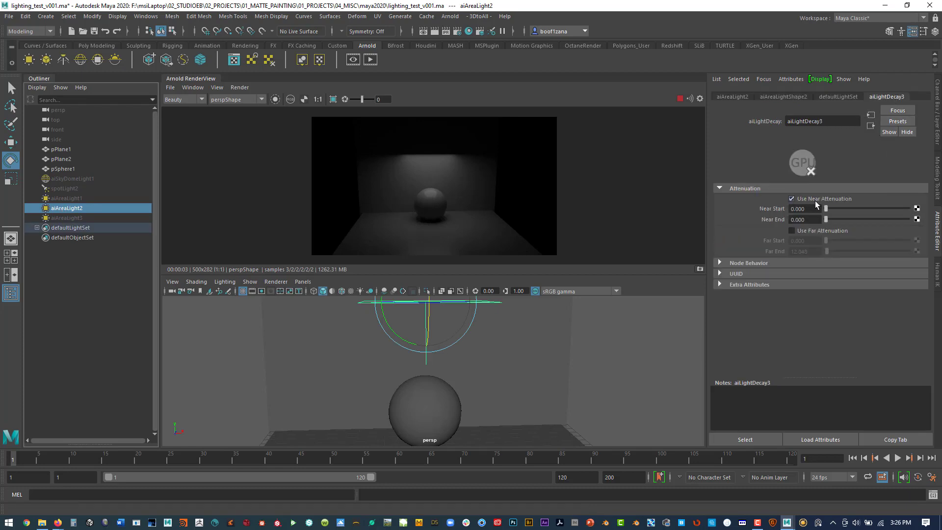
{"action": "left_click_drag", "start_coordinate": [825, 209], "coordinate": [827, 208]}
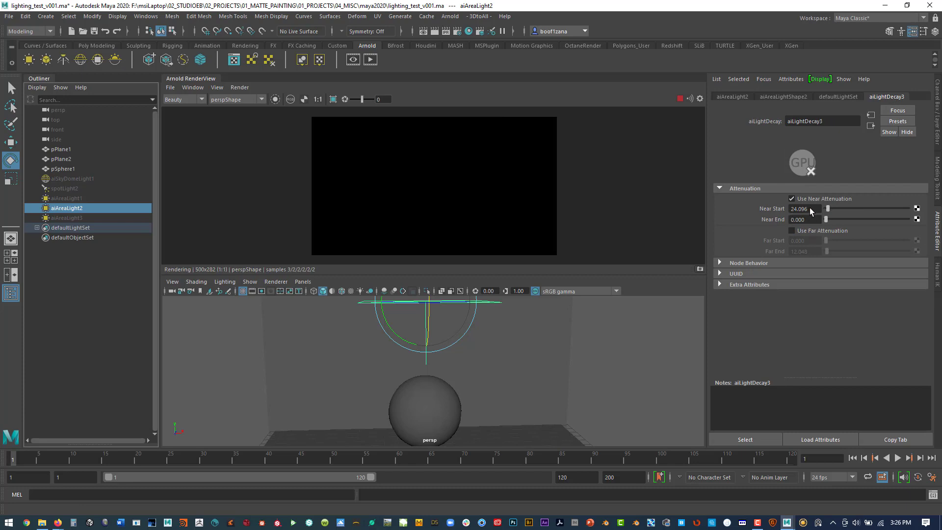
{"action": "double_click", "coordinate": [809, 207]}
{"action": "type", "text": "1"}
{"action": "key", "text": "Return"}
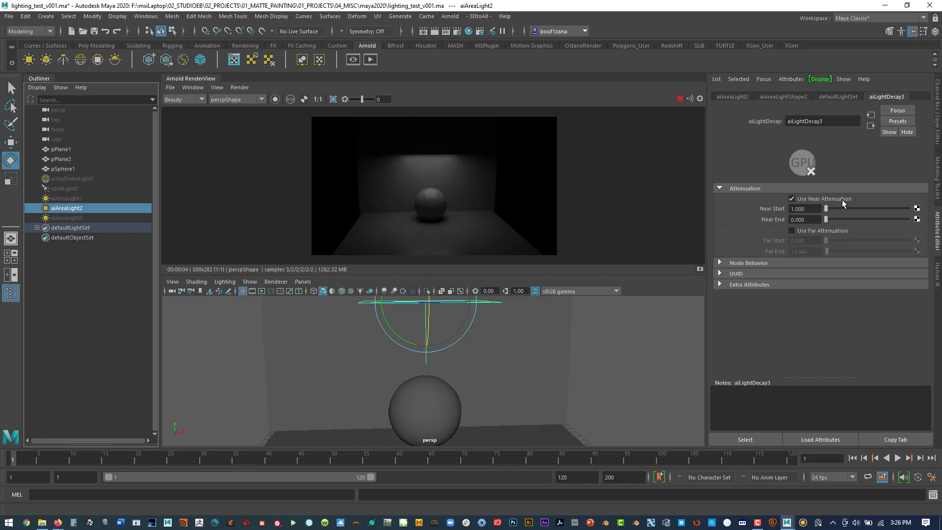
{"action": "left_click_drag", "start_coordinate": [826, 207], "coordinate": [827, 209]}
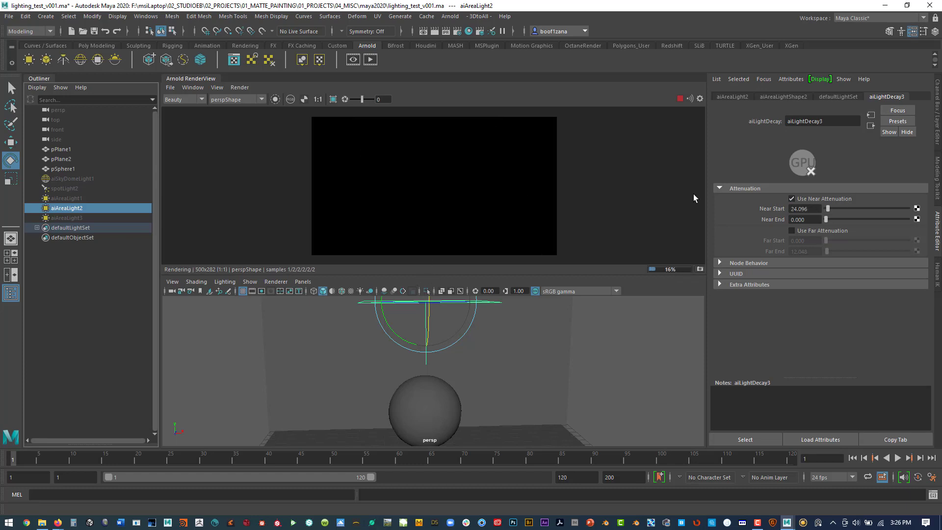
{"action": "type", "text": "24.096"}
{"action": "key", "text": "Return"}
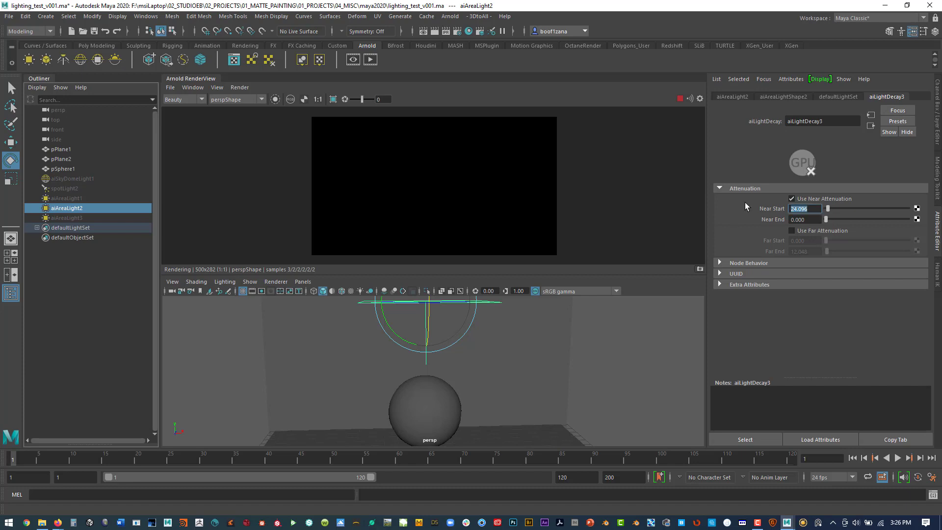
{"action": "type", "text": "5"}
{"action": "key", "text": "Return"}
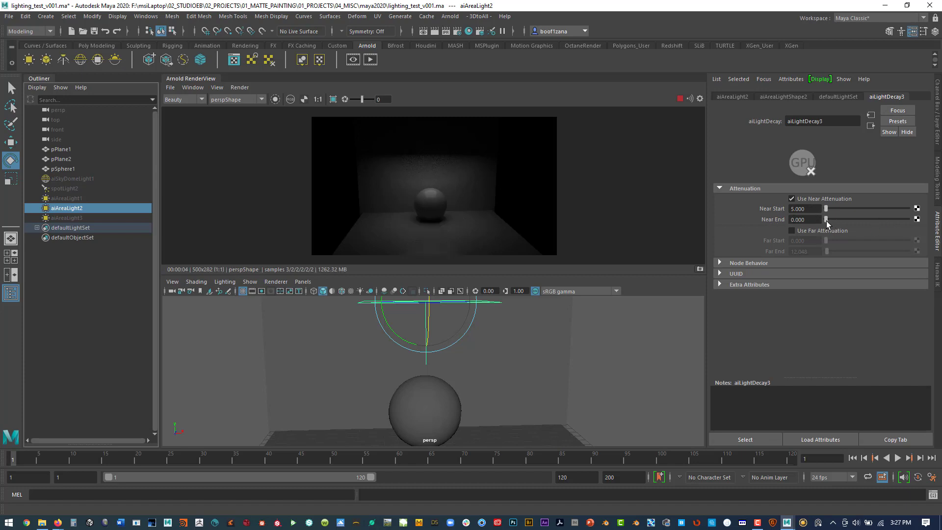
Set Near End to 5, after trying 2.
{"action": "left_click_drag", "start_coordinate": [826, 220], "coordinate": [825, 222]}
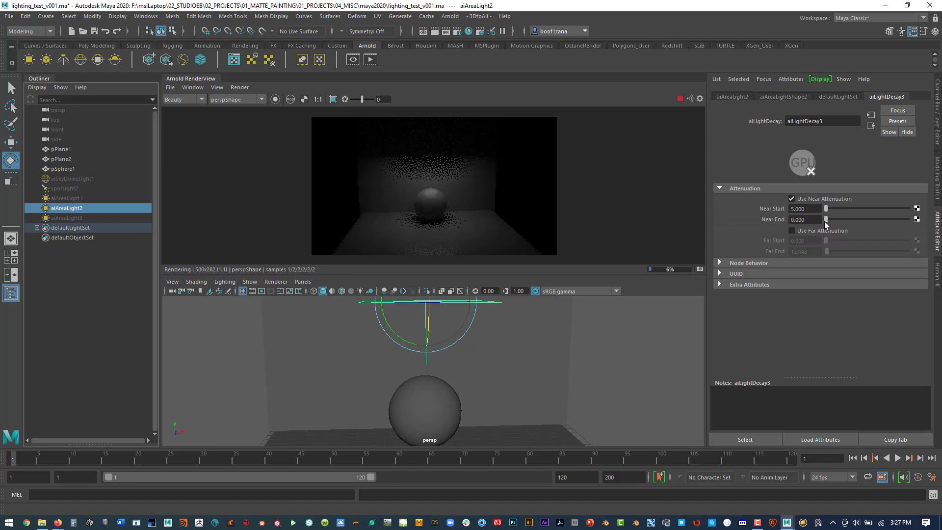
{"action": "left_click", "coordinate": [811, 220]}
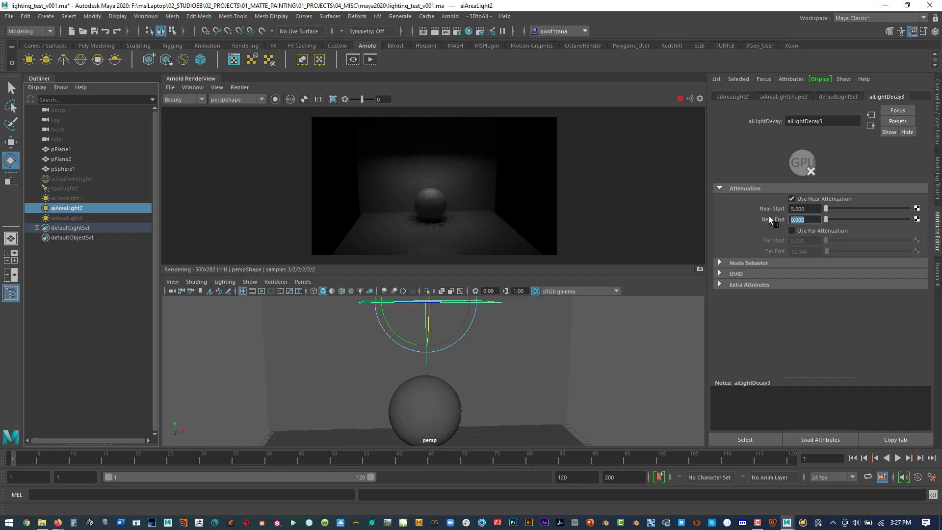
{"action": "type", "text": "2"}
{"action": "key", "text": "Return"}
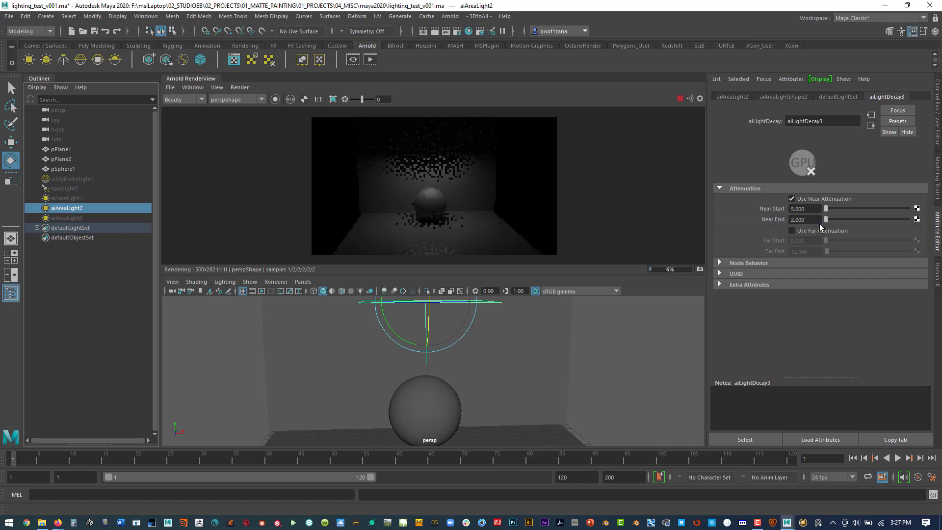
{"action": "left_click", "coordinate": [780, 219]}
{"action": "key", "text": "Return"}
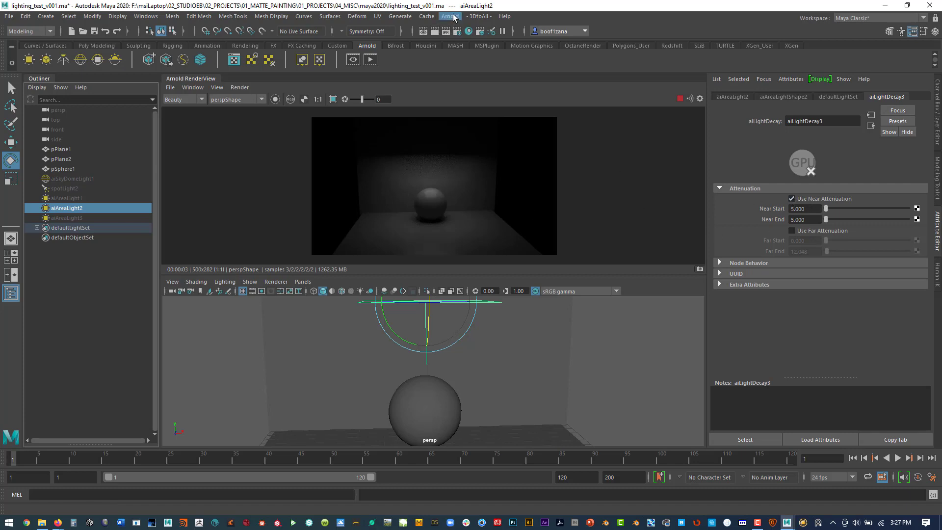
Set the Arnold environment atmosphere to an aiAtmosphereVolume in Render Settings, then close the window.
{"action": "left_click", "coordinate": [445, 31]}
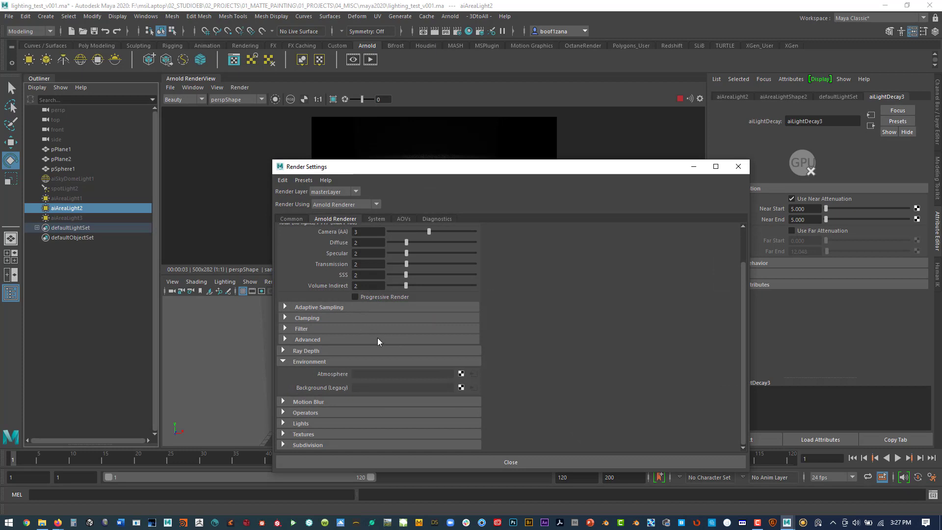
{"action": "left_click", "coordinate": [460, 373]}
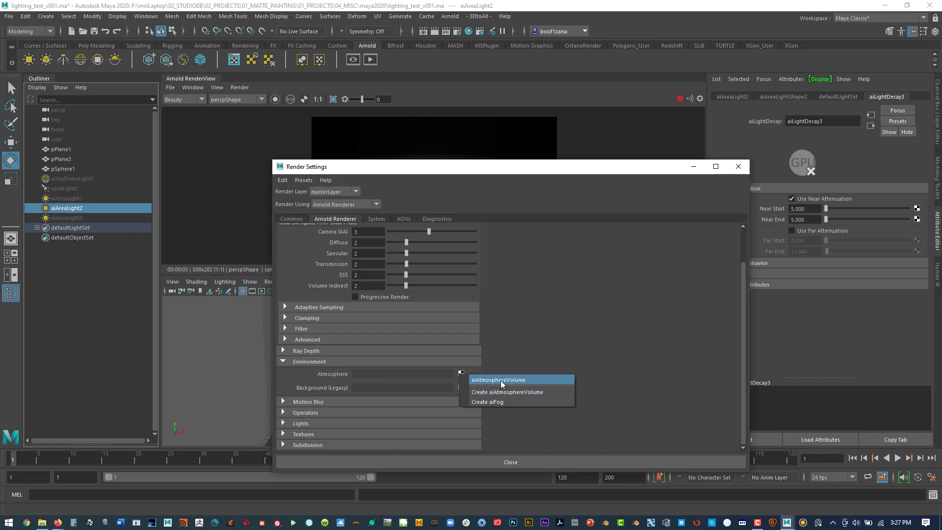
{"action": "left_click", "coordinate": [500, 381]}
{"action": "left_click", "coordinate": [472, 374]}
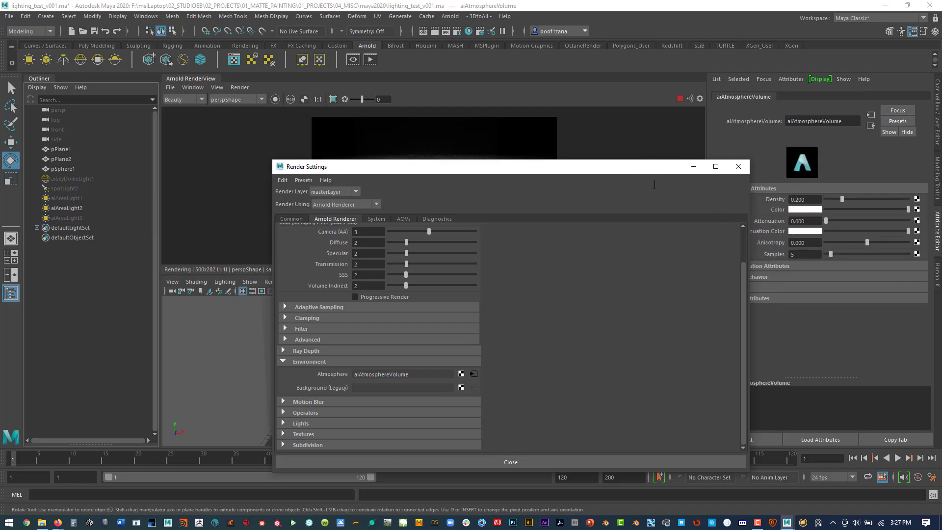
{"action": "left_click_drag", "start_coordinate": [670, 172], "coordinate": [651, 316]}
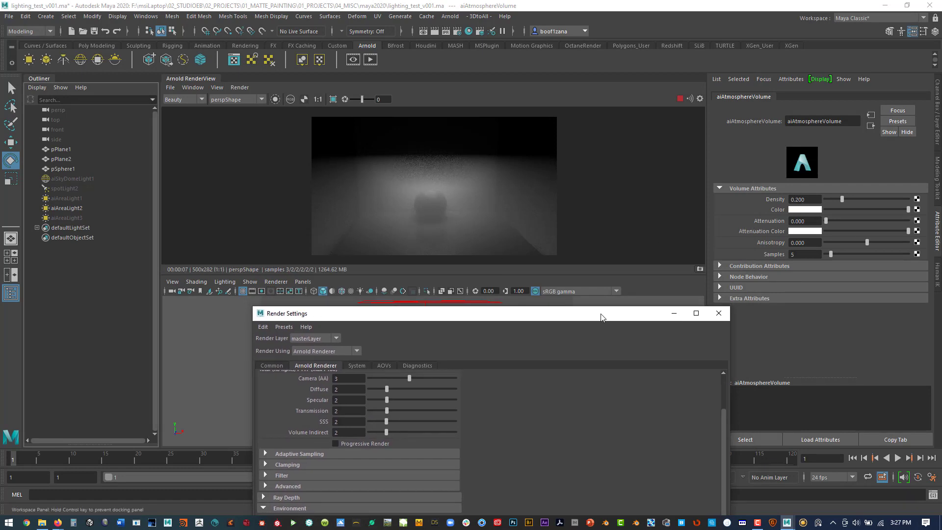
{"action": "left_click_drag", "start_coordinate": [602, 314], "coordinate": [592, 331]}
{"action": "left_click", "coordinate": [716, 333]}
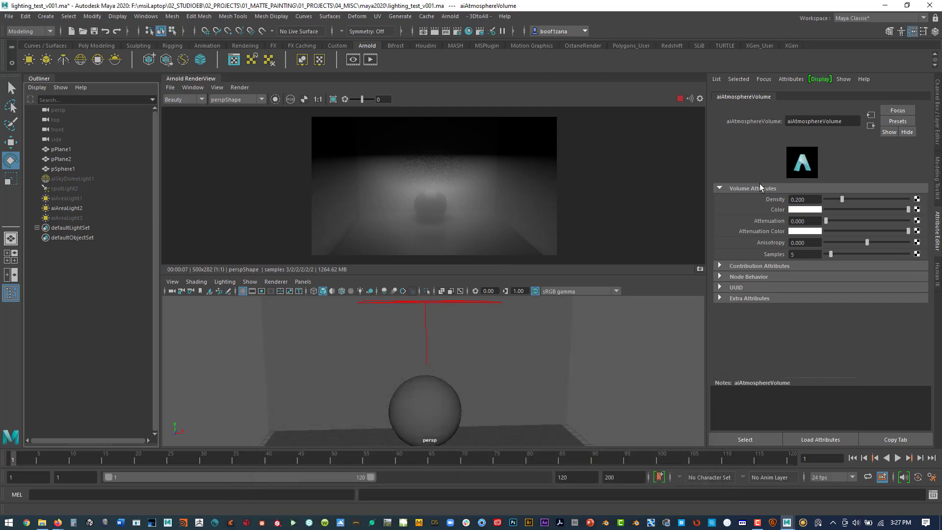
Select aiAreaLight2 and set its decay filter's Near Start to 7.
{"action": "left_click", "coordinate": [59, 208]}
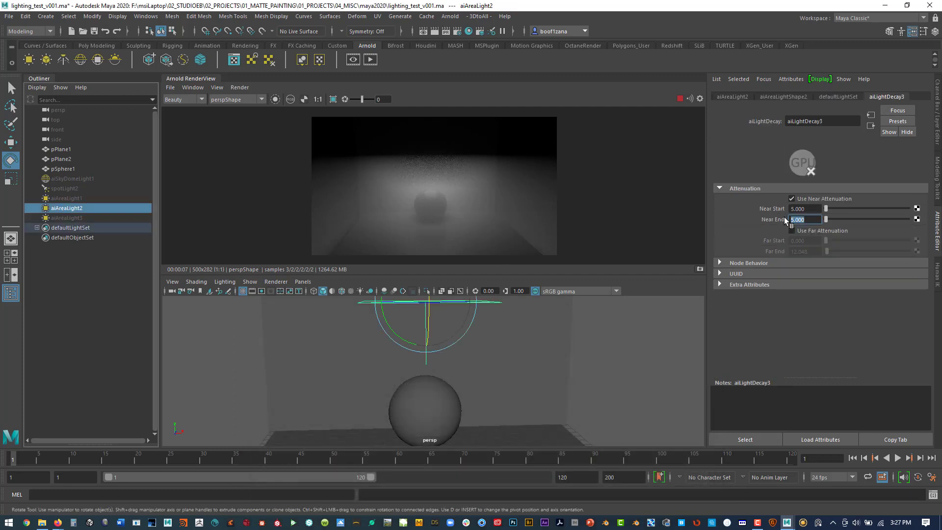
{"action": "left_click", "coordinate": [801, 209]}
{"action": "double_click", "coordinate": [801, 210]}
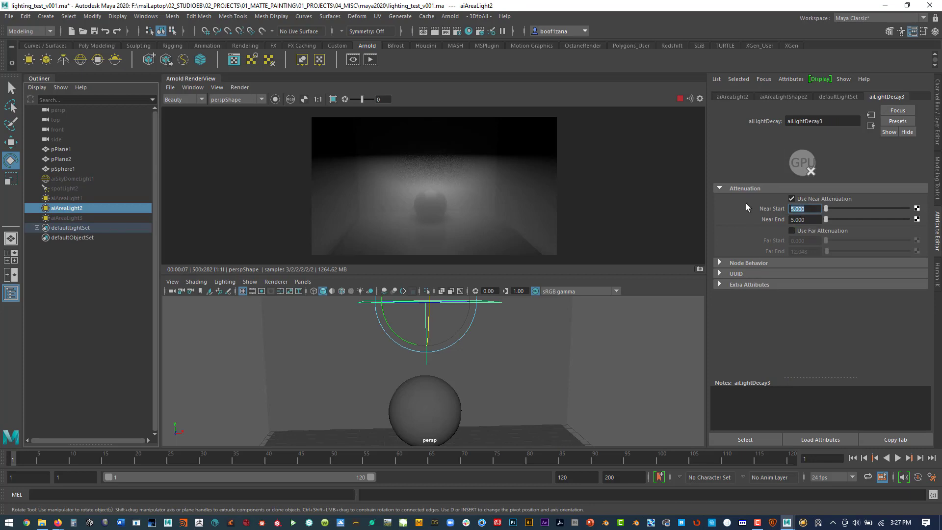
{"action": "type", "text": "7"}
{"action": "key", "text": "Return"}
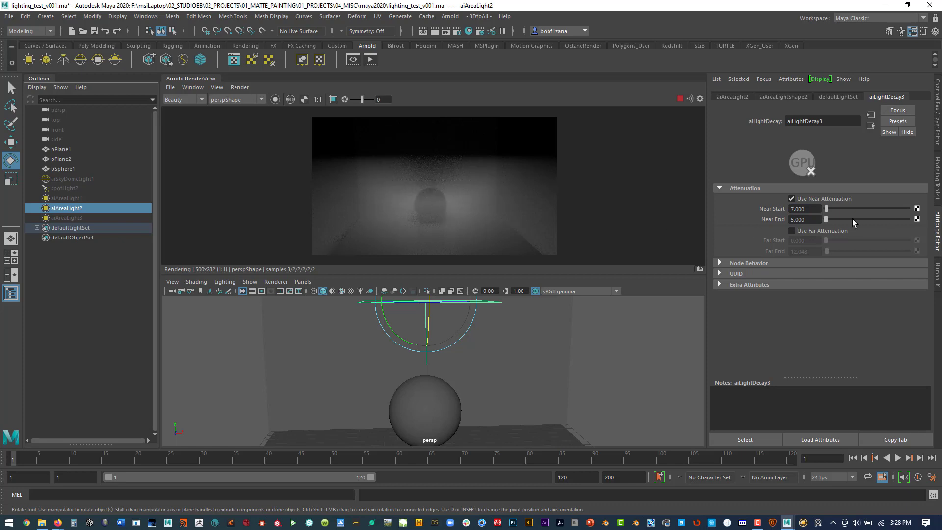
Set Near End to 15, then switch off Use Near Attenuation.
{"action": "left_click", "coordinate": [795, 219]}
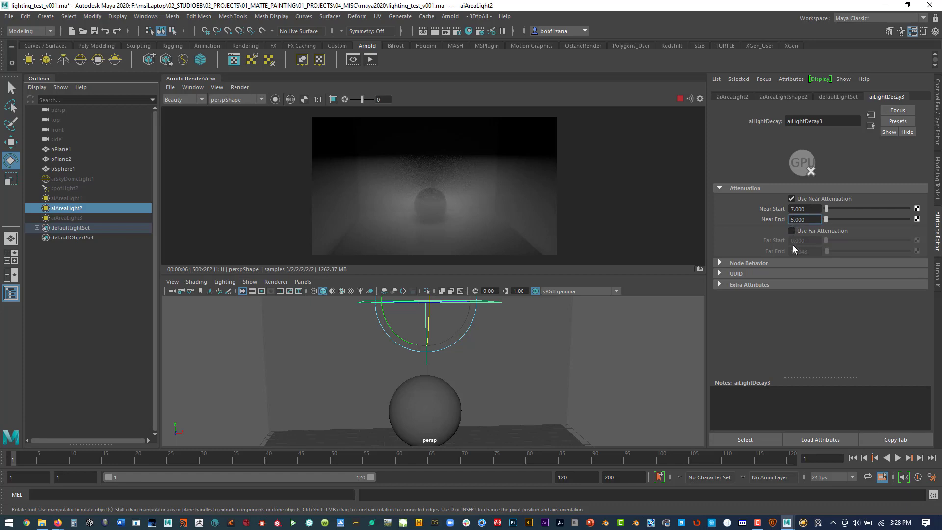
{"action": "type", "text": "1"}
{"action": "key", "text": "Return"}
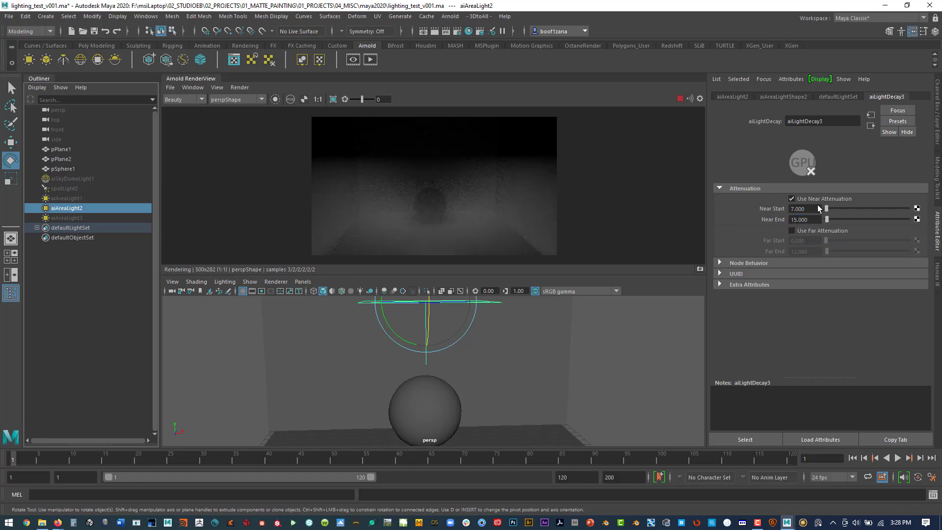
{"action": "left_click", "coordinate": [791, 198]}
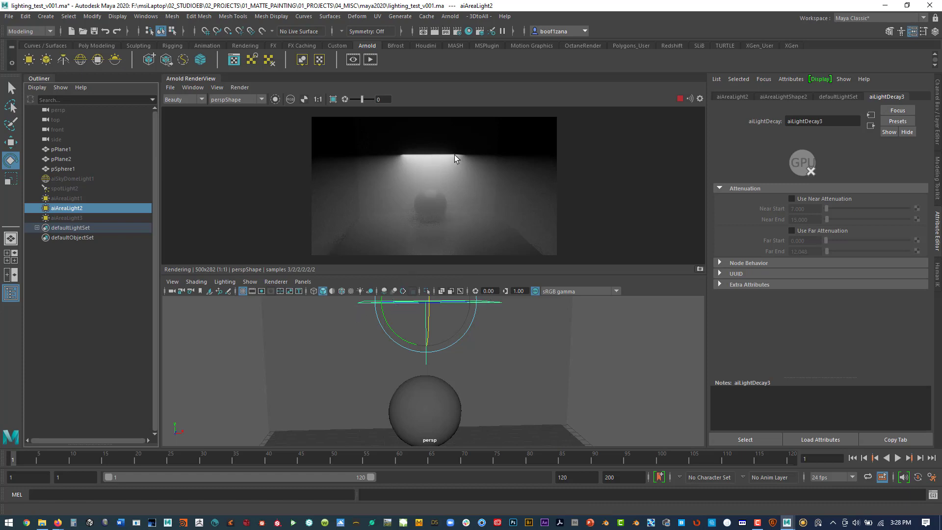
Enable Use Far Attenuation on aiLightDecay3 with Far End set to 0.
{"action": "left_click", "coordinate": [791, 230]}
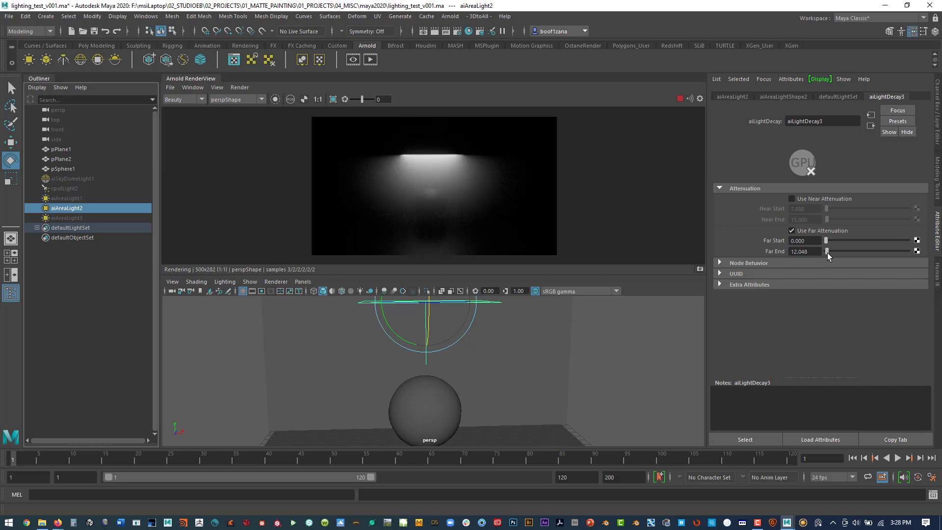
{"action": "left_click_drag", "start_coordinate": [814, 251], "coordinate": [769, 253]}
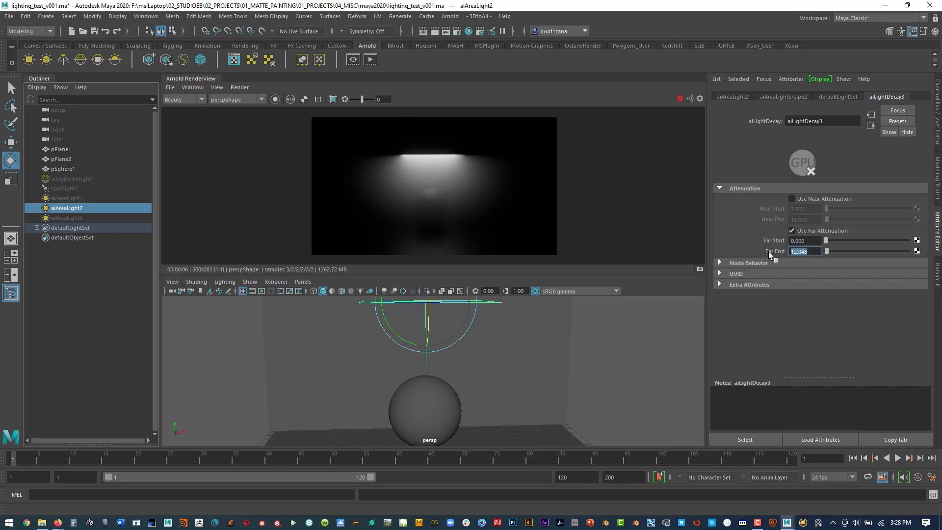
{"action": "type", "text": "0"}
{"action": "key", "text": "Return"}
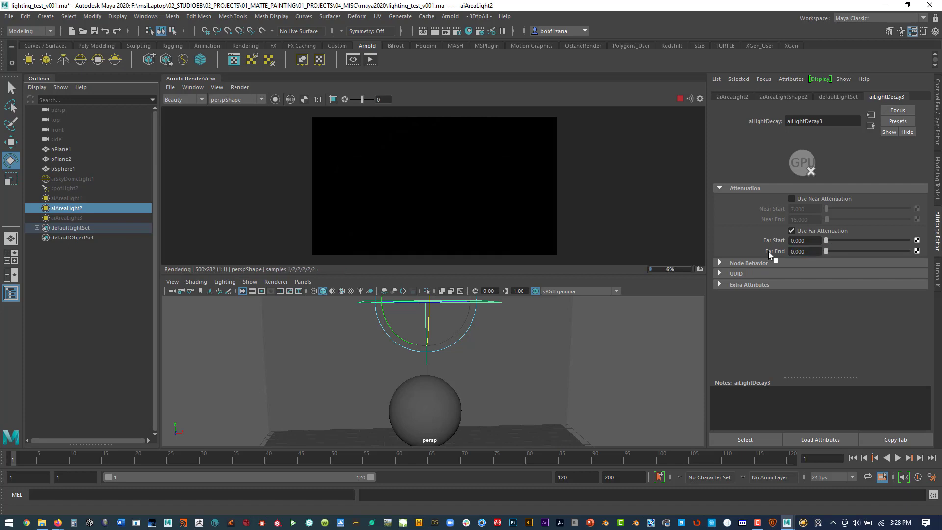
Drag the Far Start and Far End sliders to test the falloff, Far Start around 217.
{"action": "left_click_drag", "start_coordinate": [831, 254], "coordinate": [828, 251]}
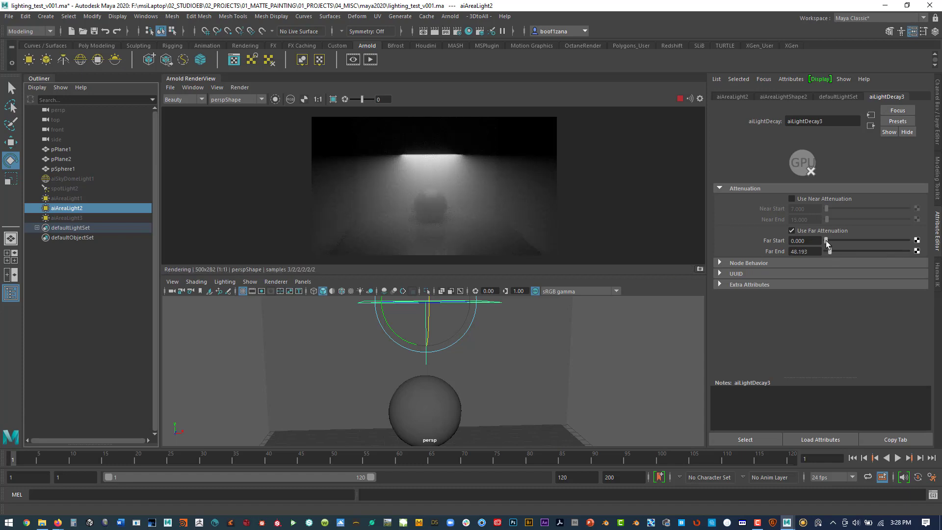
{"action": "mouse_move", "coordinate": [827, 240]}
{"action": "left_mouse_down"}
{"action": "mouse_move", "coordinate": [866, 242]}
{"action": "mouse_move", "coordinate": [825, 244]}
{"action": "left_mouse_up"}
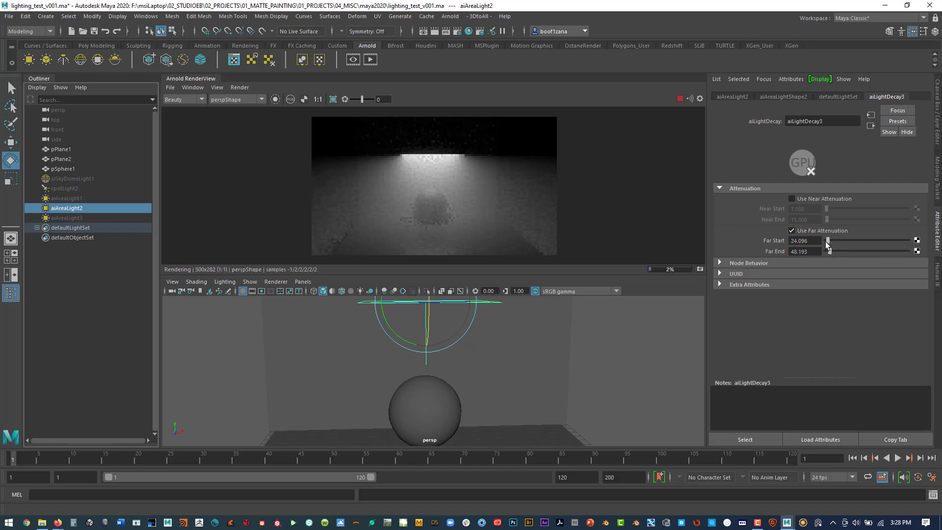
{"action": "left_click", "coordinate": [843, 240]}
{"action": "left_click", "coordinate": [828, 251]}
{"action": "left_click", "coordinate": [828, 251]}
{"action": "left_click_drag", "start_coordinate": [828, 251], "coordinate": [814, 252]}
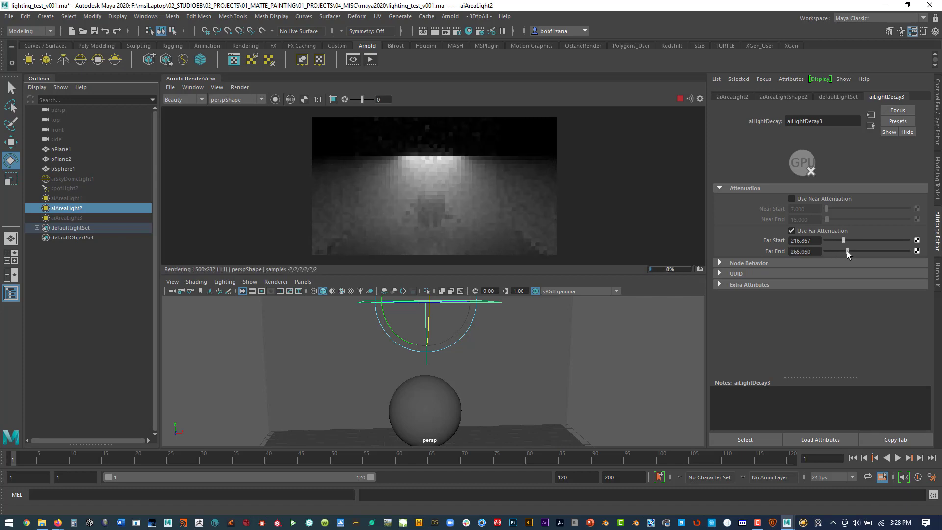
Set Far End to 2 and lower Far Start to about 48.
{"action": "left_click", "coordinate": [799, 252]}
{"action": "type", "text": "2"}
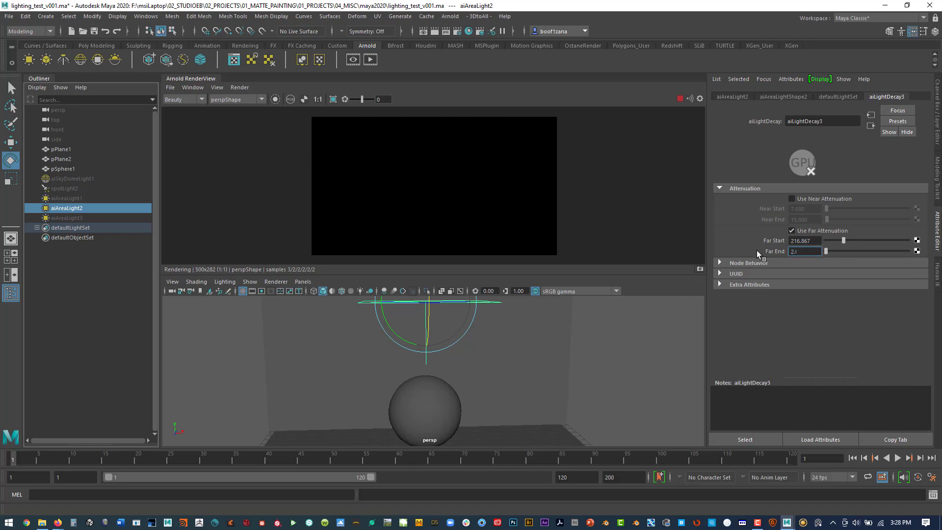
{"action": "key", "text": "Return"}
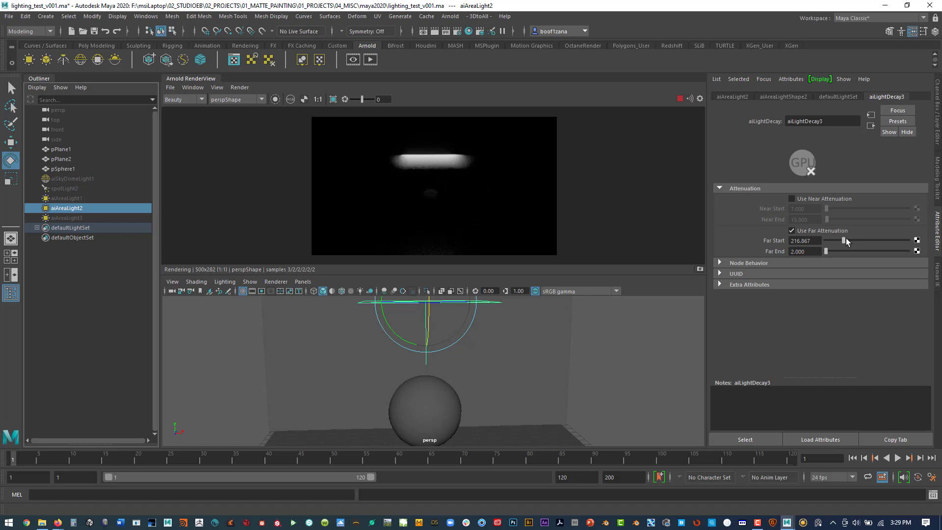
{"action": "mouse_move", "coordinate": [841, 238]}
{"action": "left_mouse_down"}
{"action": "mouse_move", "coordinate": [828, 239]}
{"action": "mouse_move", "coordinate": [895, 240]}
{"action": "mouse_move", "coordinate": [841, 241]}
{"action": "left_mouse_up"}
Adjust the Far Start and Far End sliders and toggle far attenuation off and back on.
{"action": "left_click", "coordinate": [828, 239]}
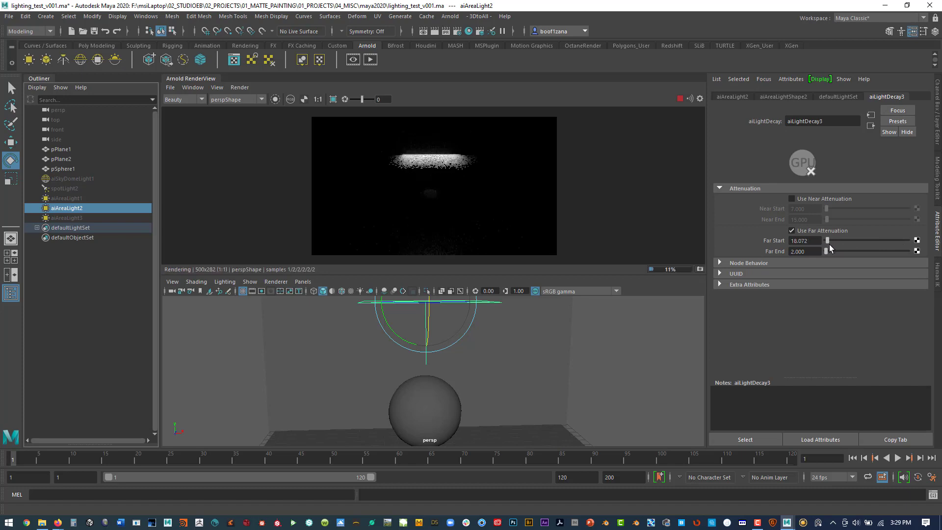
{"action": "left_click", "coordinate": [826, 251]}
{"action": "left_click_drag", "start_coordinate": [828, 252], "coordinate": [891, 242]}
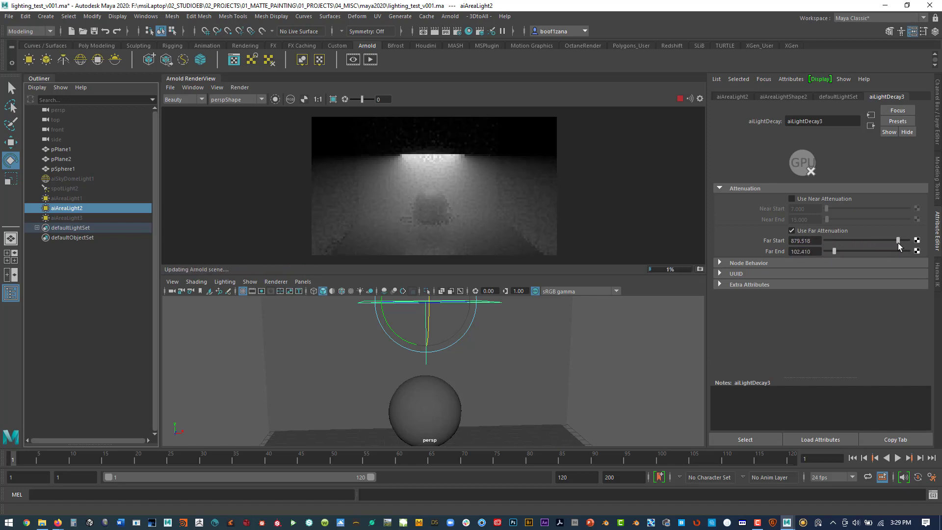
{"action": "left_click", "coordinate": [824, 241]}
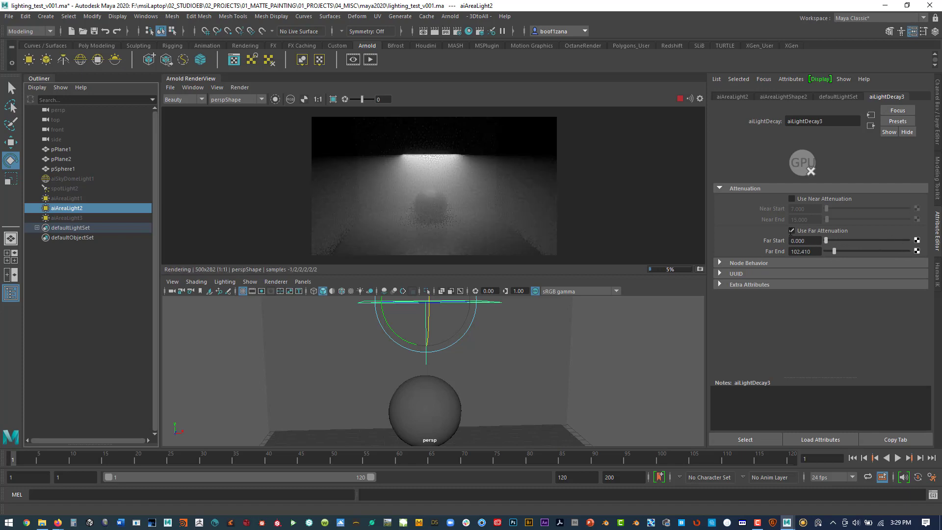
{"action": "left_click", "coordinate": [791, 230]}
{"action": "left_click", "coordinate": [791, 231]}
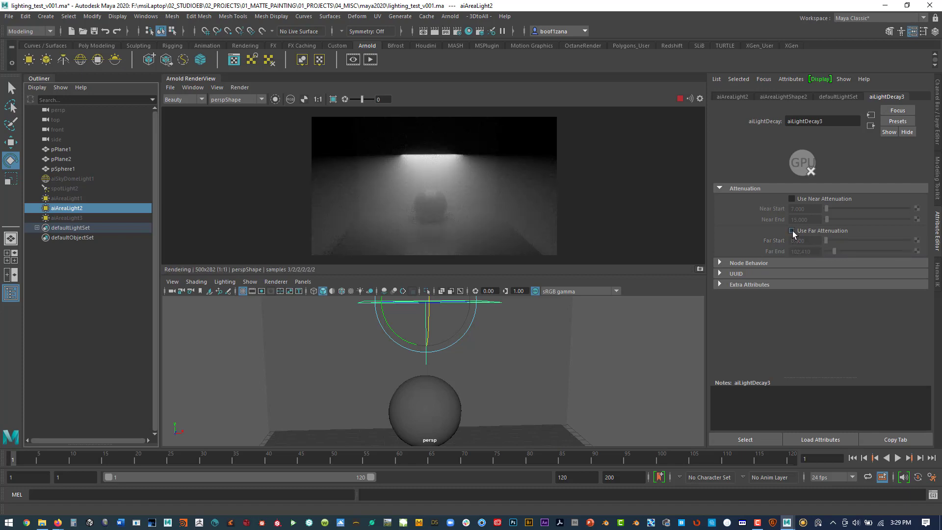
{"action": "left_click_drag", "start_coordinate": [838, 241], "coordinate": [870, 240]}
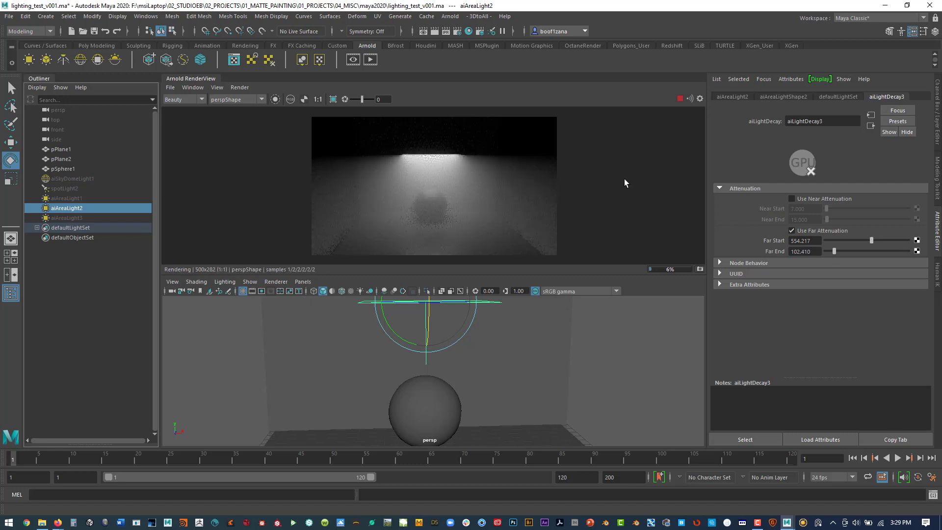
Restart the Arnold render, settle on Far Start 373.494 and Far End 12.048, then hide aiAreaLight2.
{"action": "left_click", "coordinate": [680, 99]}
{"action": "left_click", "coordinate": [679, 99]}
{"action": "left_click", "coordinate": [852, 241]}
{"action": "left_click_drag", "start_coordinate": [851, 239], "coordinate": [826, 240]}
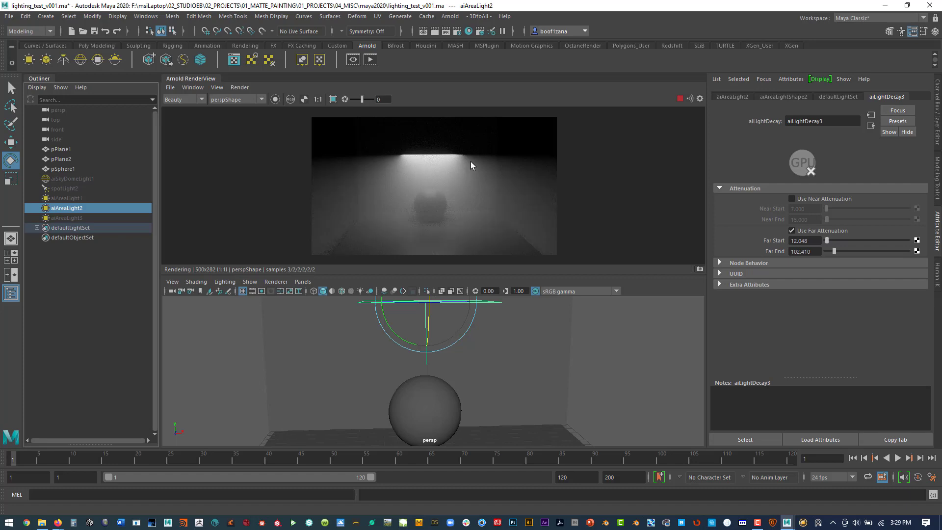
{"action": "mouse_move", "coordinate": [837, 252]}
{"action": "left_mouse_down"}
{"action": "mouse_move", "coordinate": [864, 253]}
{"action": "mouse_move", "coordinate": [825, 253]}
{"action": "left_mouse_up"}
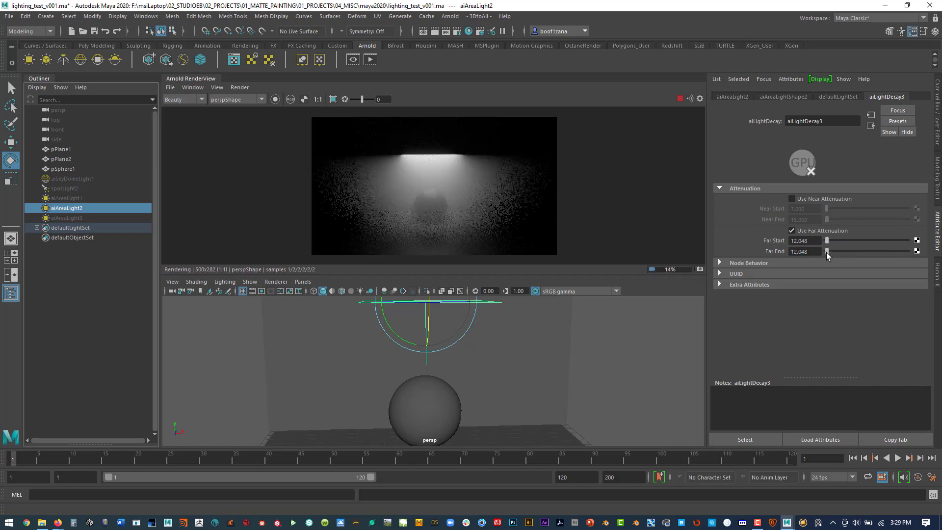
{"action": "left_click", "coordinate": [856, 240]}
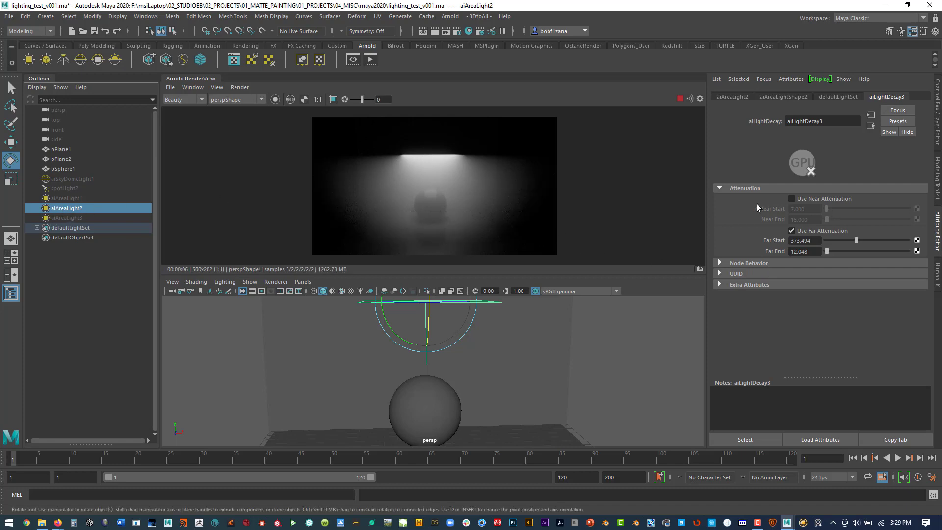
{"action": "key", "text": "ctrl+h"}
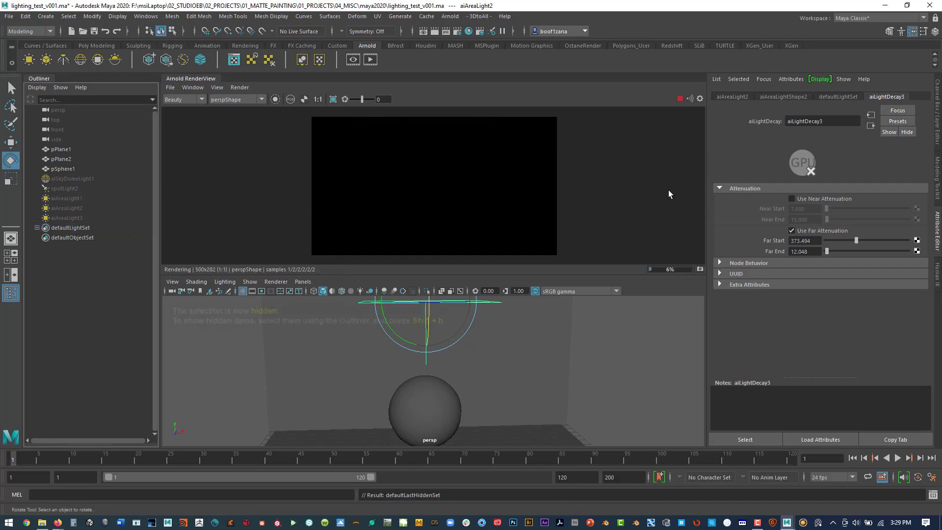
Select spotLight2 in the Outliner and unhide it with Shift+H.
{"action": "left_click", "coordinate": [46, 17]}
{"action": "mouse_move", "coordinate": [59, 70]}
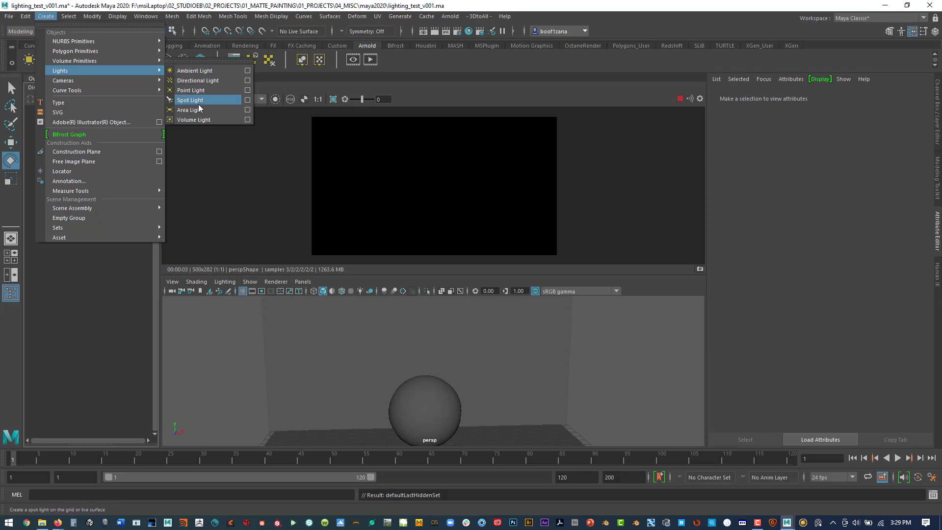
{"action": "left_click", "coordinate": [95, 269]}
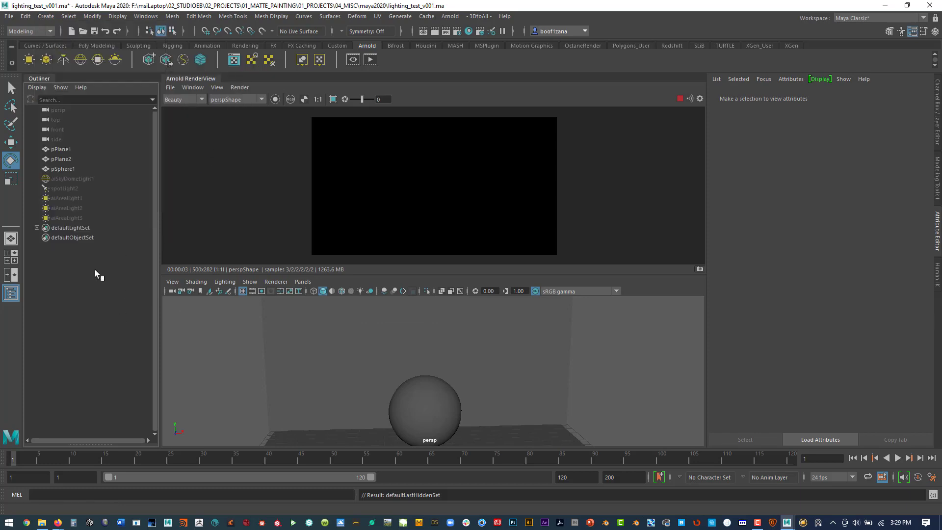
{"action": "left_click", "coordinate": [63, 188]}
{"action": "key", "text": "shift+h"}
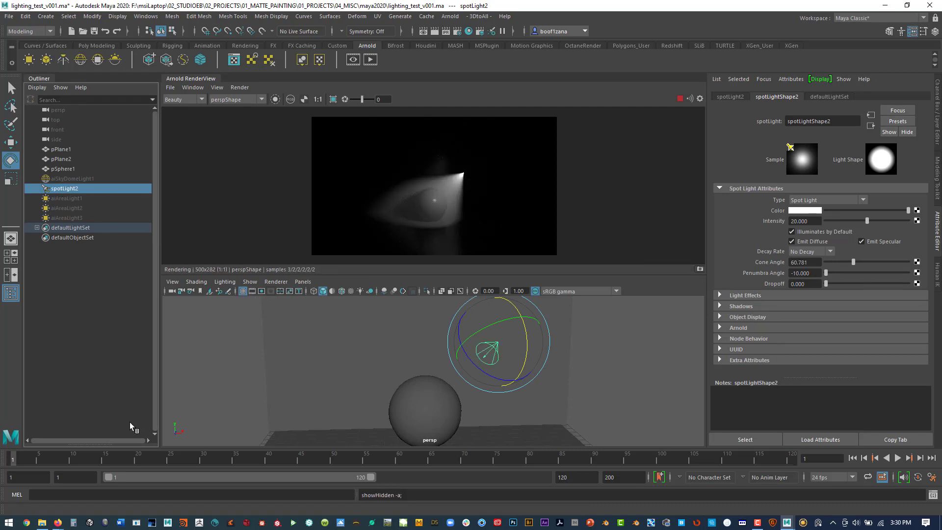
Go to frame 3 and widen spotLight2's cone angle to 67.230.
{"action": "left_click", "coordinate": [23, 457]}
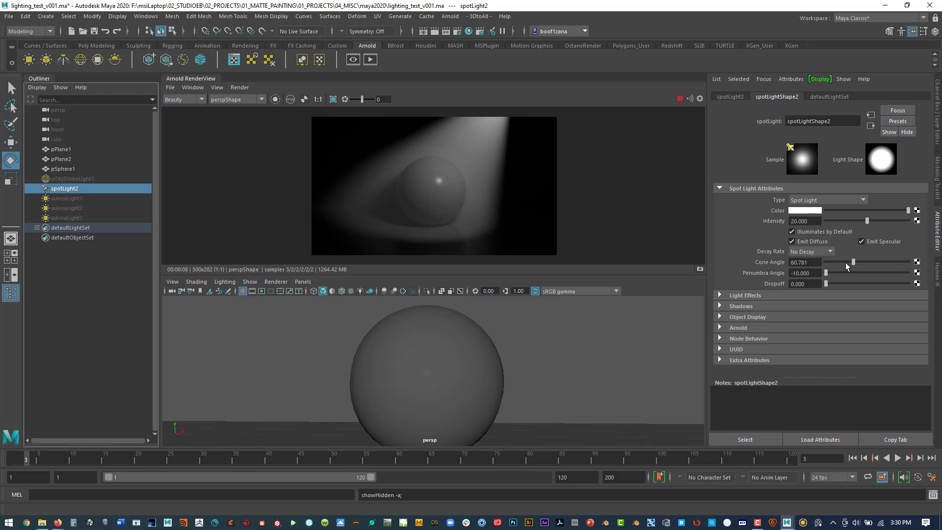
{"action": "mouse_move", "coordinate": [849, 263]}
{"action": "left_mouse_down"}
{"action": "mouse_move", "coordinate": [842, 260]}
{"action": "mouse_move", "coordinate": [885, 259]}
{"action": "mouse_move", "coordinate": [855, 263]}
{"action": "left_mouse_up"}
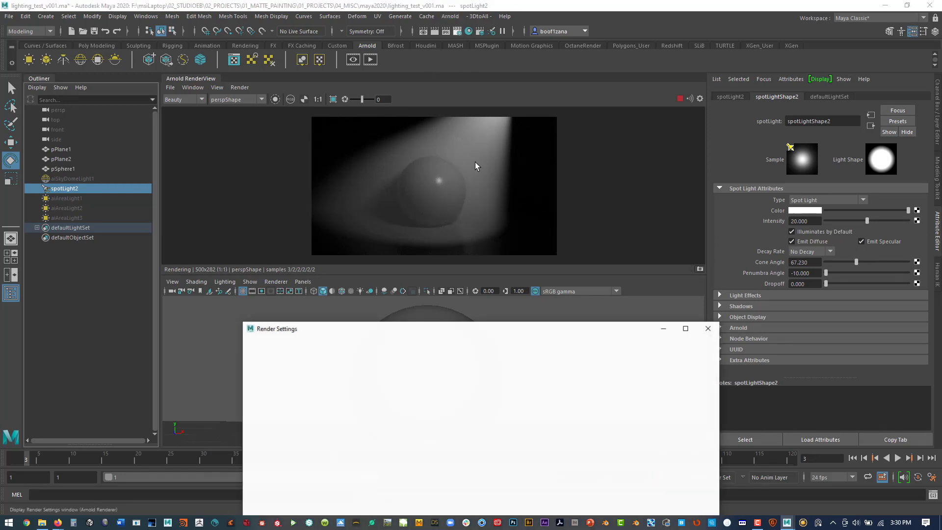
Break the Atmosphere connection in the Arnold Environment settings and close Render Settings.
{"action": "left_click_drag", "start_coordinate": [400, 335], "coordinate": [402, 124]}
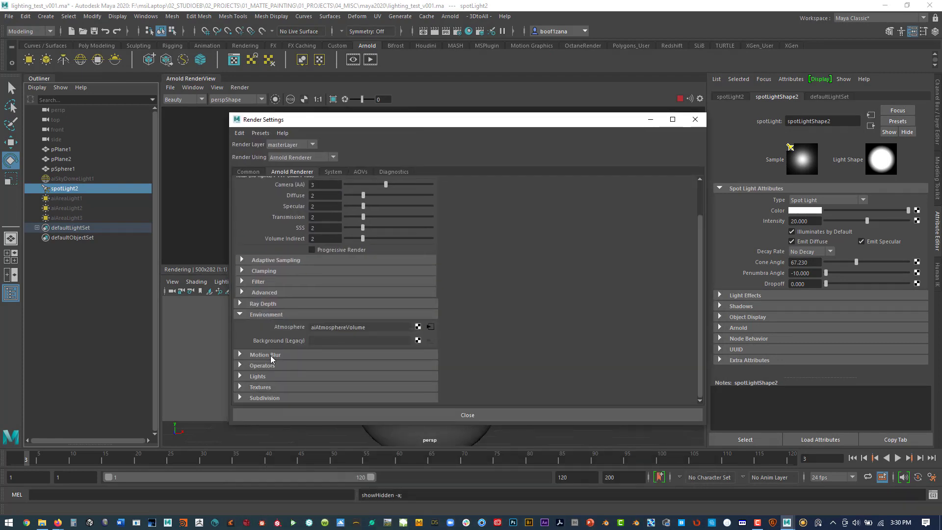
{"action": "right_click", "coordinate": [290, 327]}
{"action": "left_click", "coordinate": [314, 353]}
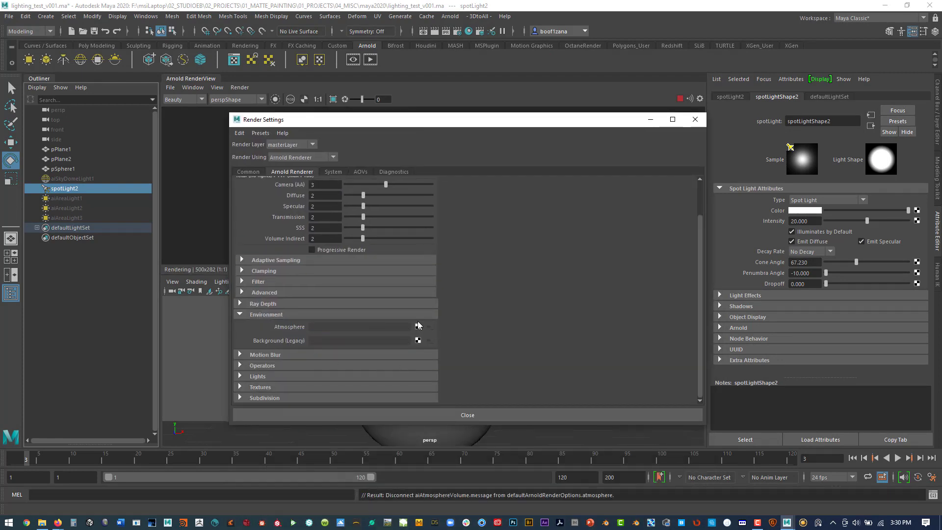
{"action": "left_click_drag", "start_coordinate": [474, 122], "coordinate": [452, 330]}
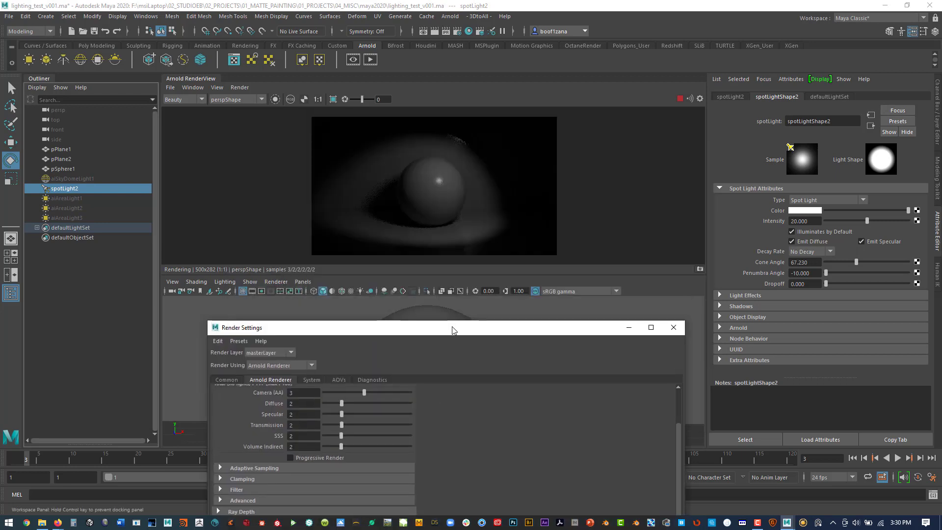
{"action": "left_click", "coordinate": [672, 327]}
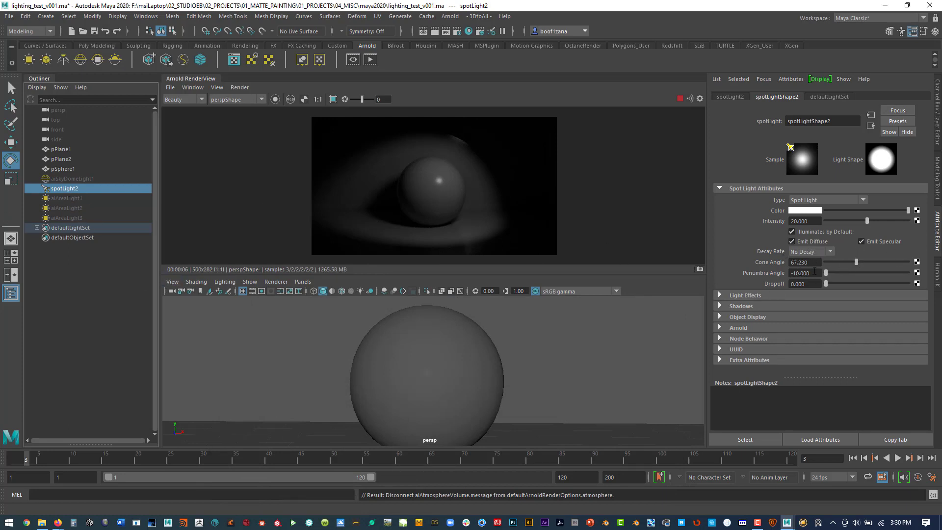
Give spotLight2 penumbra angle -6.867 and cone angle 68.315, then expand its Arnold attributes.
{"action": "left_click_drag", "start_coordinate": [828, 275], "coordinate": [862, 275]}
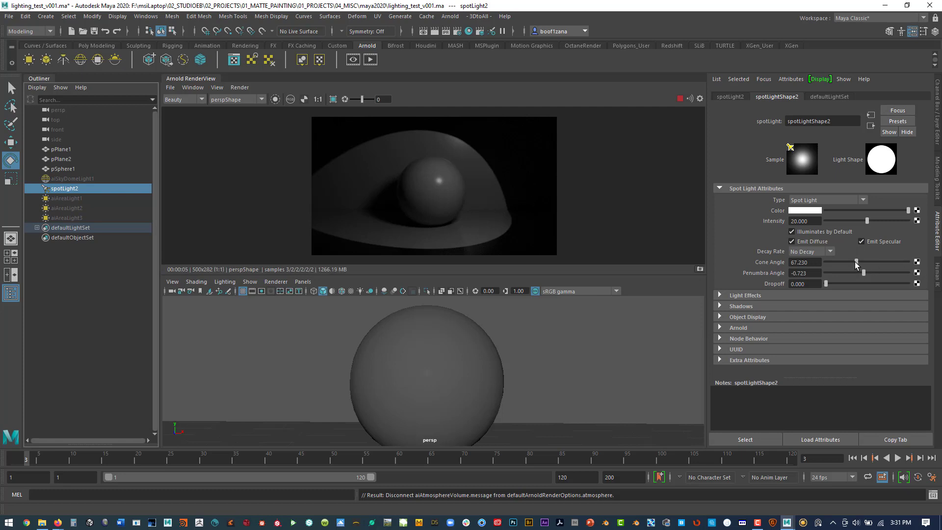
{"action": "mouse_move", "coordinate": [855, 265]}
{"action": "left_mouse_down"}
{"action": "mouse_move", "coordinate": [861, 271]}
{"action": "mouse_move", "coordinate": [851, 273]}
{"action": "left_mouse_up"}
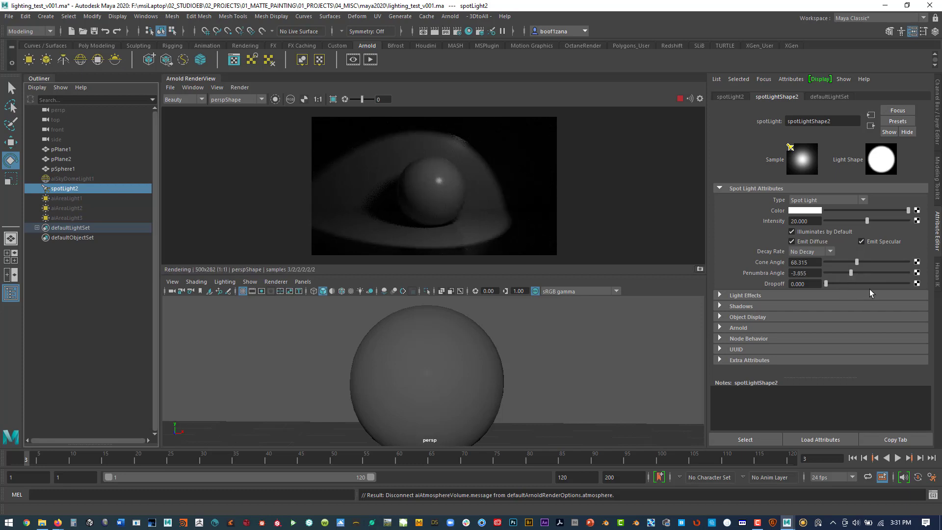
{"action": "left_click", "coordinate": [838, 273]}
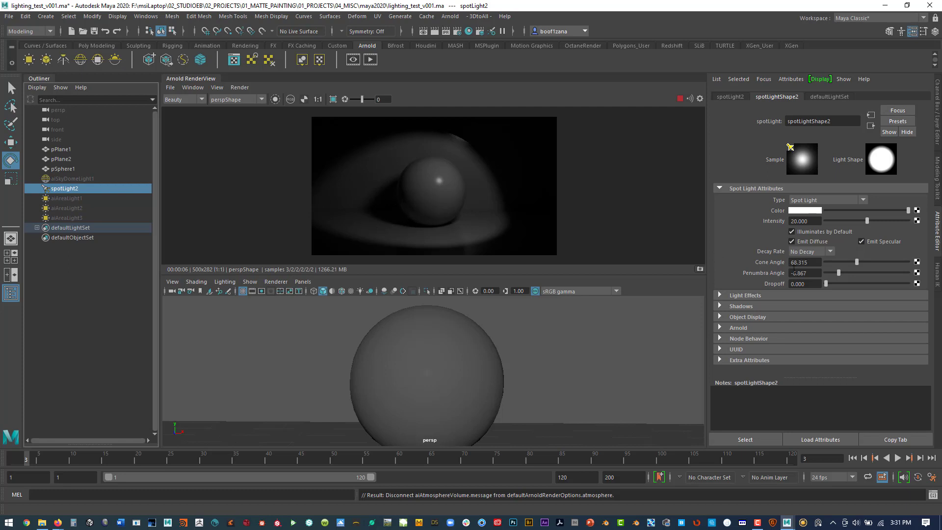
{"action": "left_click", "coordinate": [718, 328]}
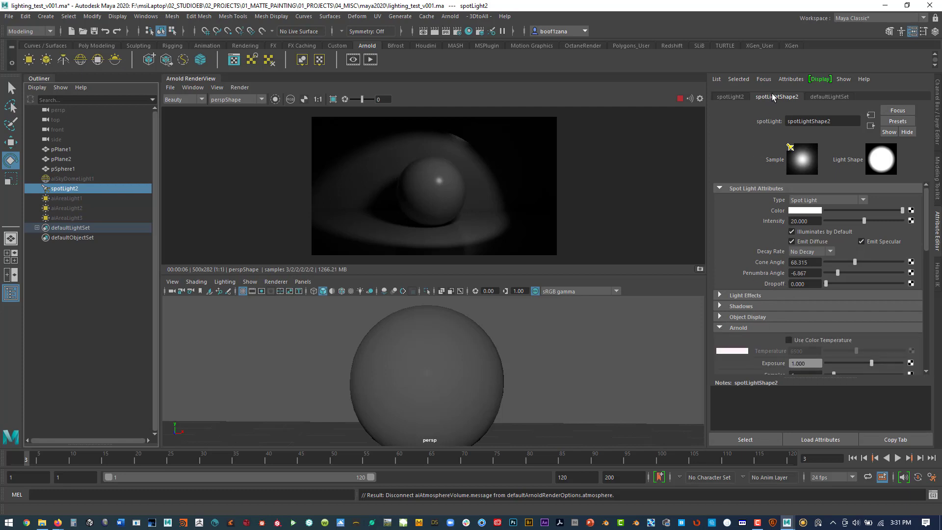
{"action": "scroll", "coordinate": [804, 248], "scroll_direction": "down", "scroll_amount": 4}
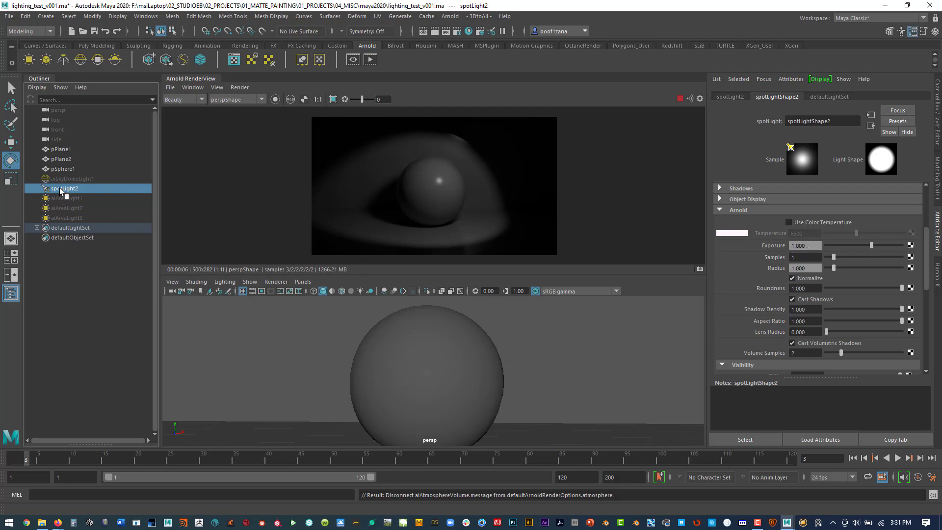
Hide spotLight2 and create a new spot light, spotLight3.
{"action": "key", "text": "ctrl+h"}
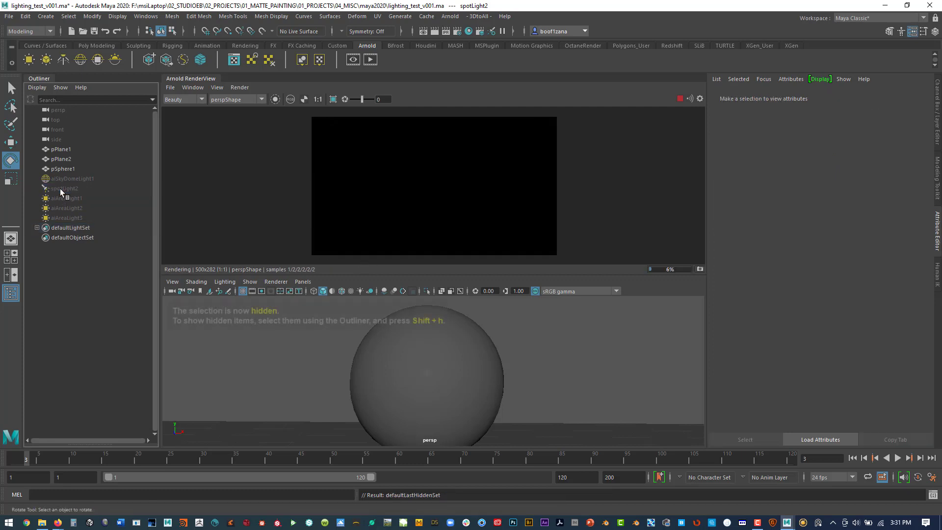
{"action": "left_click", "coordinate": [44, 16]}
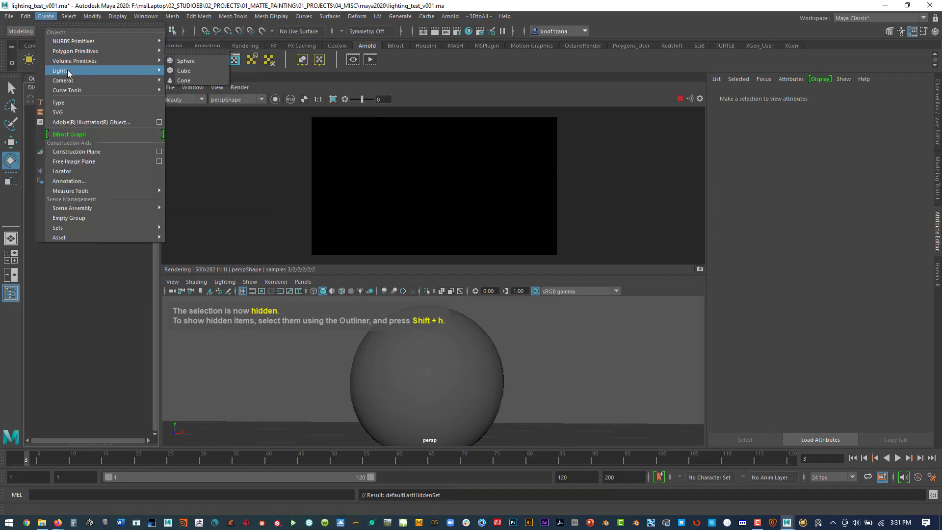
{"action": "mouse_move", "coordinate": [68, 70]}
{"action": "left_click", "coordinate": [196, 101]}
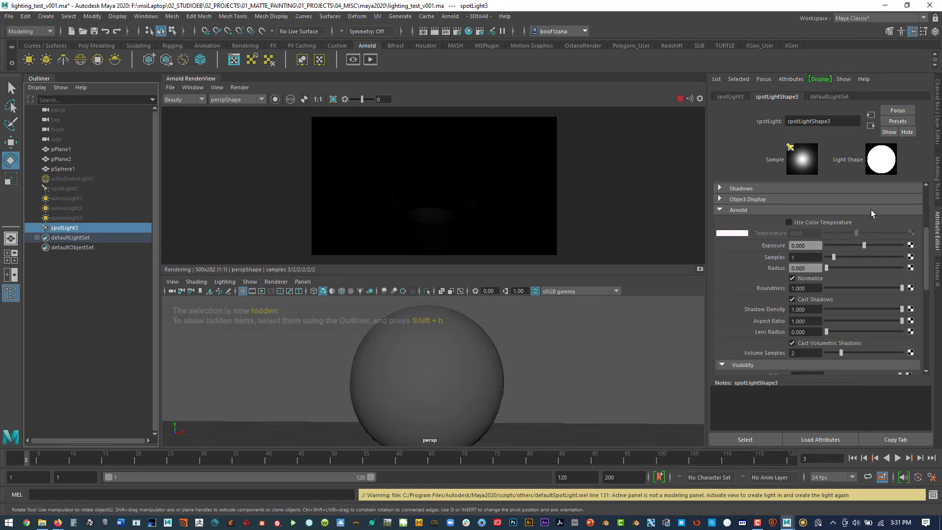
Set spotLight3's Intensity to 40 and Arnold Exposure to 1.
{"action": "scroll", "coordinate": [820, 240], "scroll_direction": "up", "scroll_amount": 4}
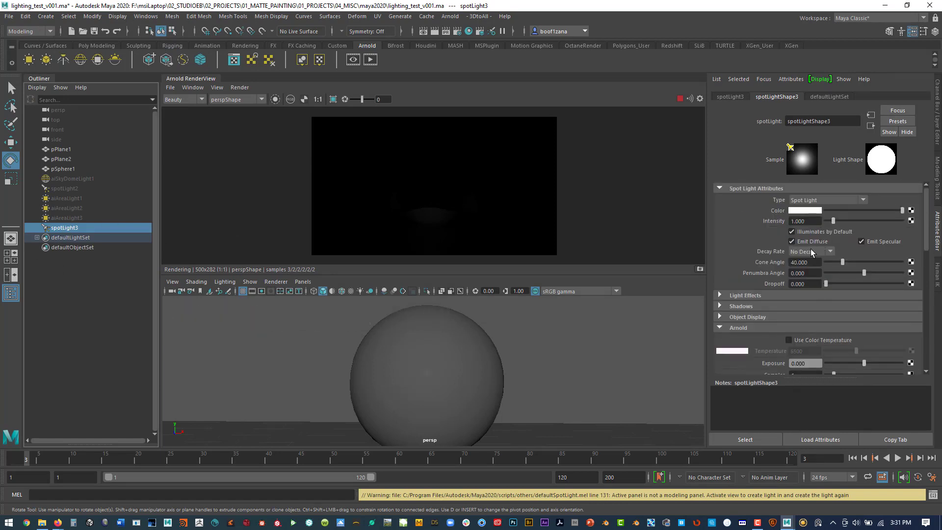
{"action": "left_click", "coordinate": [770, 221]}
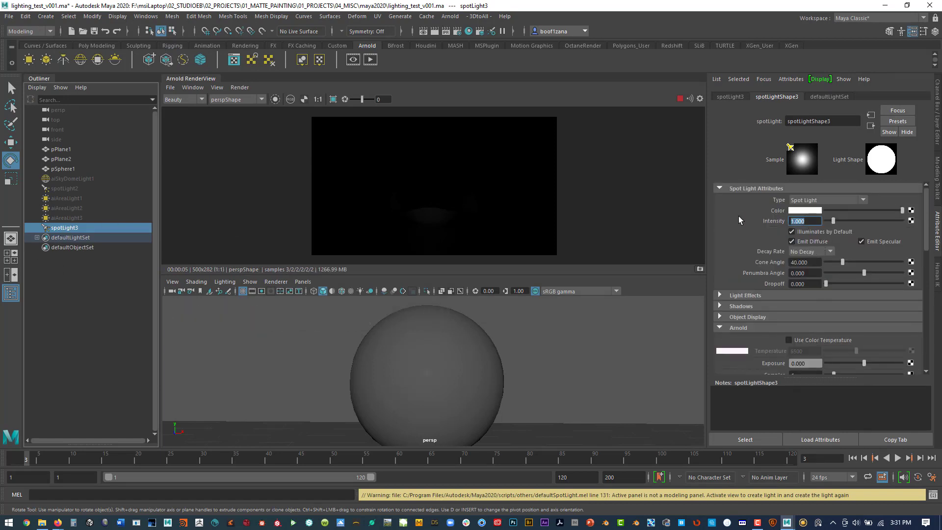
{"action": "type", "text": "40"}
{"action": "key", "text": "Return"}
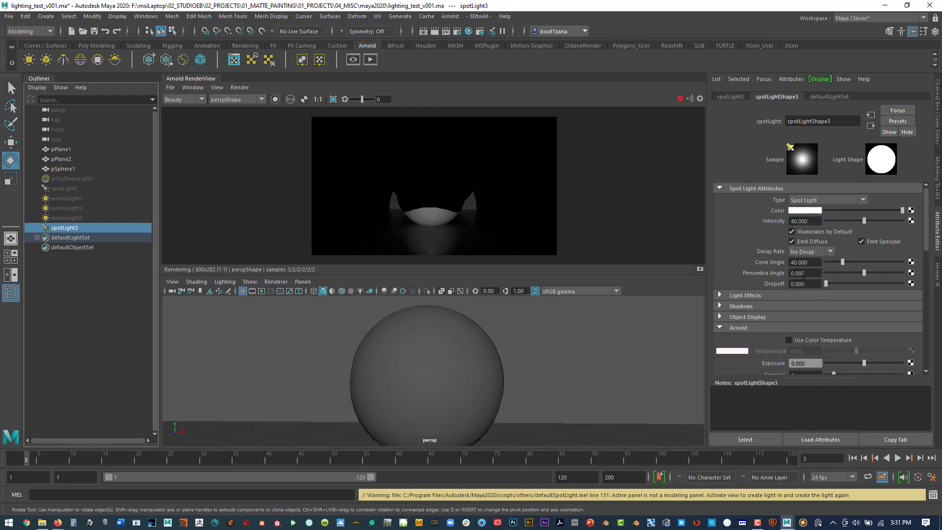
{"action": "scroll", "coordinate": [806, 268], "scroll_direction": "down", "scroll_amount": 3}
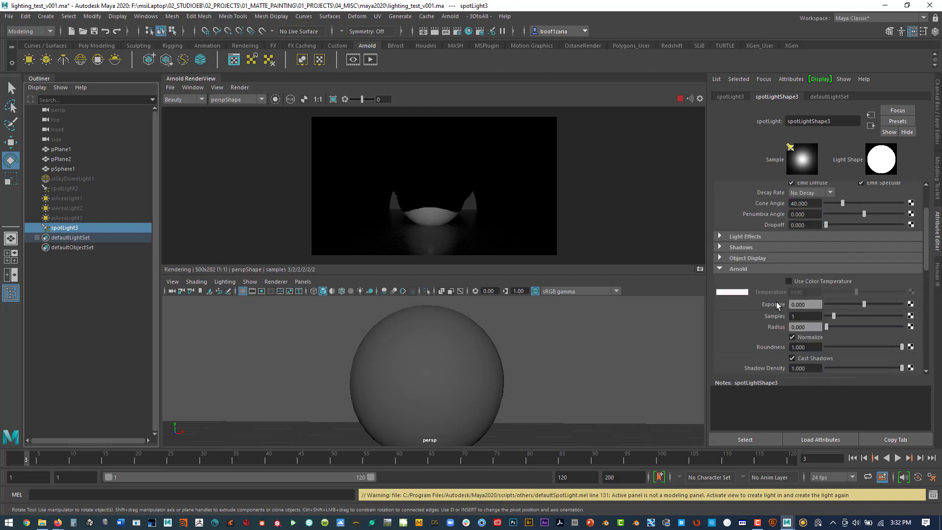
{"action": "left_click", "coordinate": [754, 304]}
{"action": "type", "text": "1"}
{"action": "key", "text": "Return"}
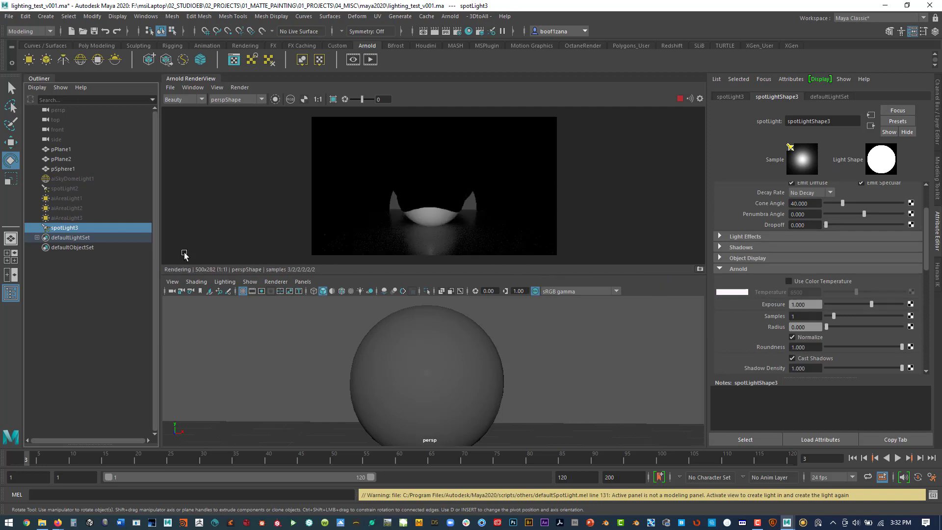
Look through spotLight3 and tumble and dolly it to aim at the sphere.
{"action": "left_click", "coordinate": [302, 282]}
{"action": "left_click", "coordinate": [333, 323]}
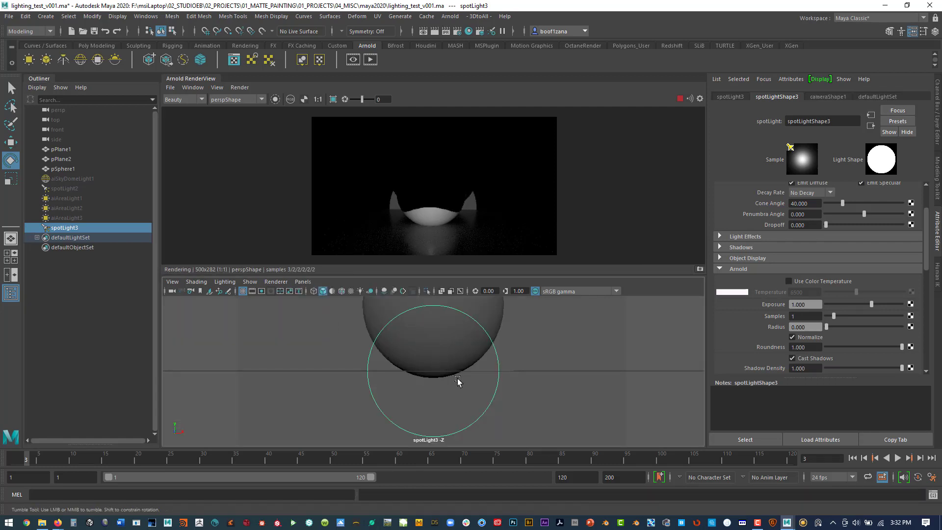
{"action": "left_click_drag", "start_coordinate": [432, 394], "coordinate": [461, 378], "text": "alt"}
{"action": "right_click_drag", "start_coordinate": [461, 378], "coordinate": [383, 380], "text": "alt"}
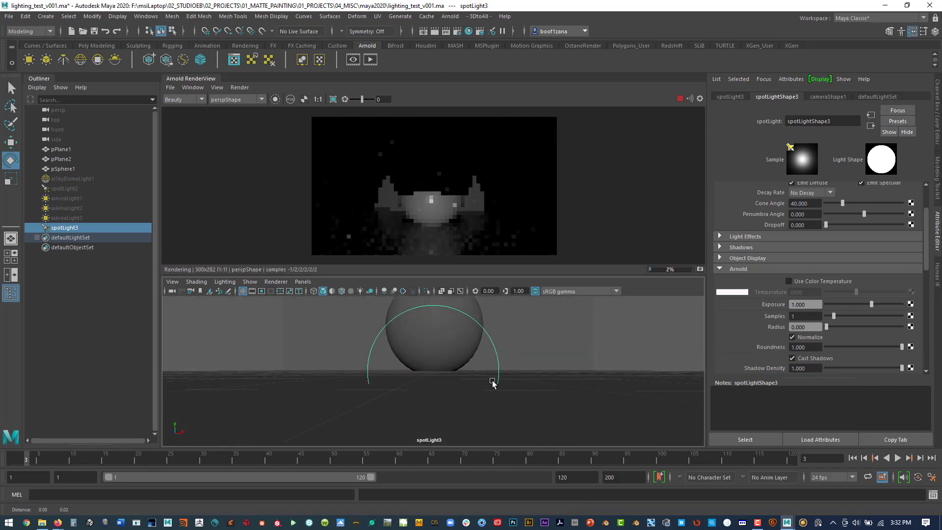
{"action": "left_click_drag", "start_coordinate": [492, 382], "coordinate": [435, 361], "text": "alt"}
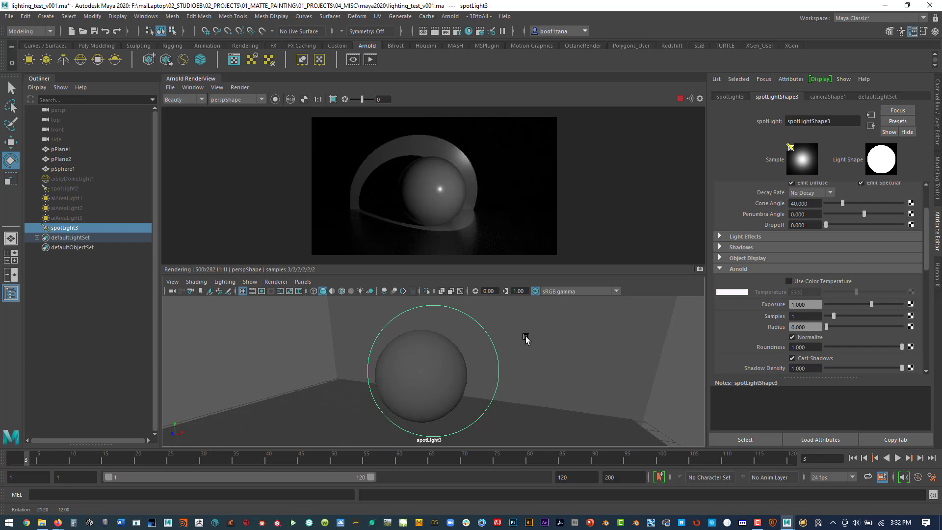
{"action": "left_click", "coordinate": [303, 282]}
Return to the persp camera, then set spotLight3's penumbra to -6.234 and Arnold Radius to 1.
{"action": "mouse_move", "coordinate": [385, 292]}
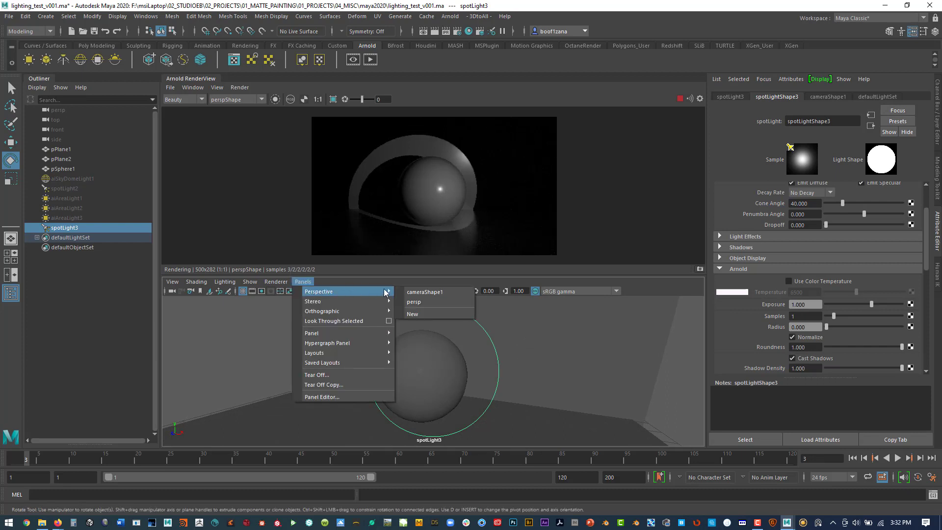
{"action": "left_click", "coordinate": [416, 302]}
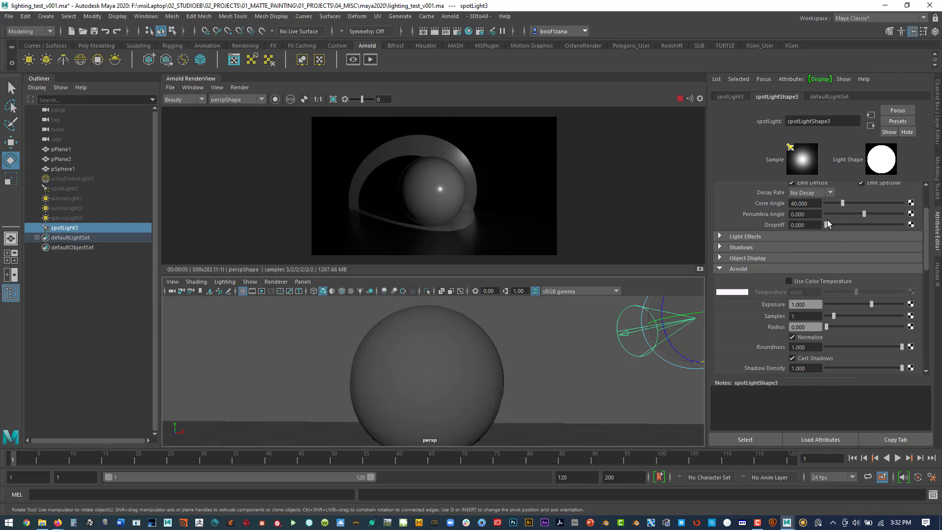
{"action": "left_click_drag", "start_coordinate": [864, 215], "coordinate": [840, 214]}
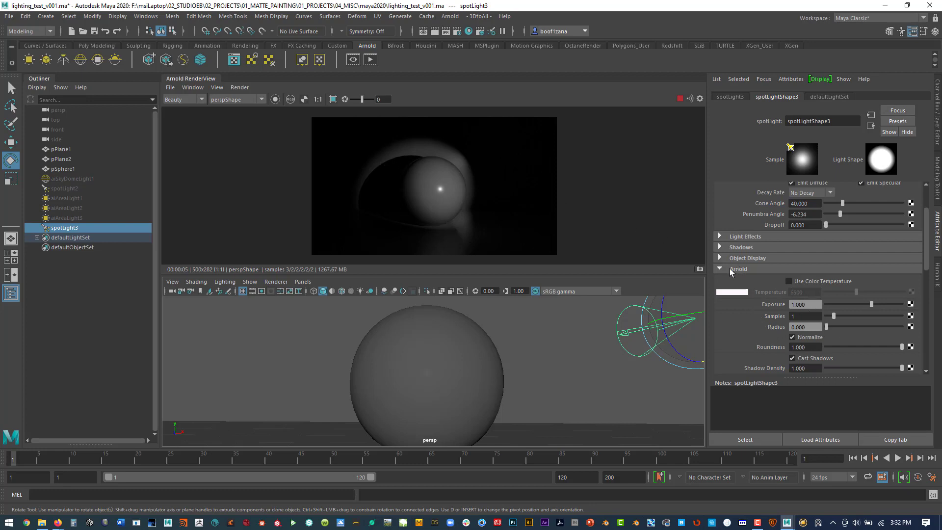
{"action": "left_click_drag", "start_coordinate": [811, 326], "coordinate": [739, 324]}
{"action": "type", "text": "1"}
{"action": "key", "text": "Return"}
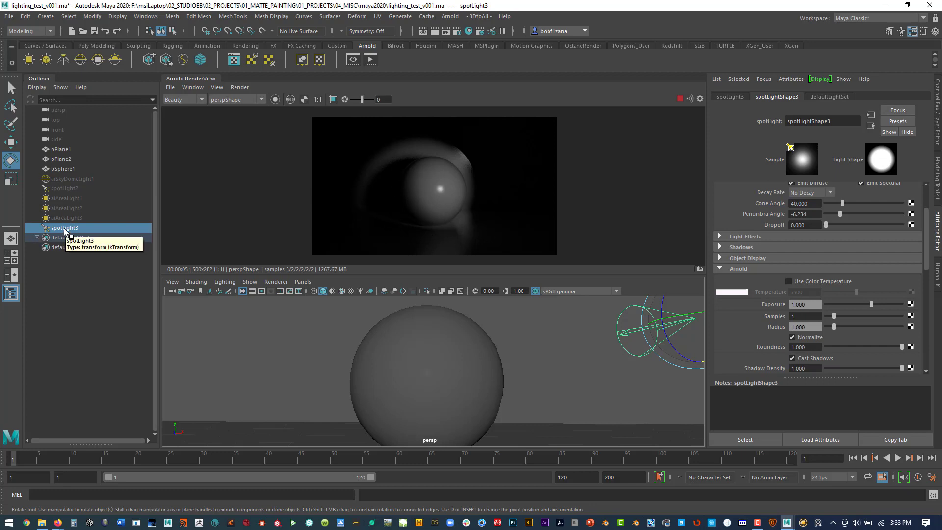
Hide spotLight3 and bring spotLight2 back into view, selected.
{"action": "key", "text": "ctrl+h"}
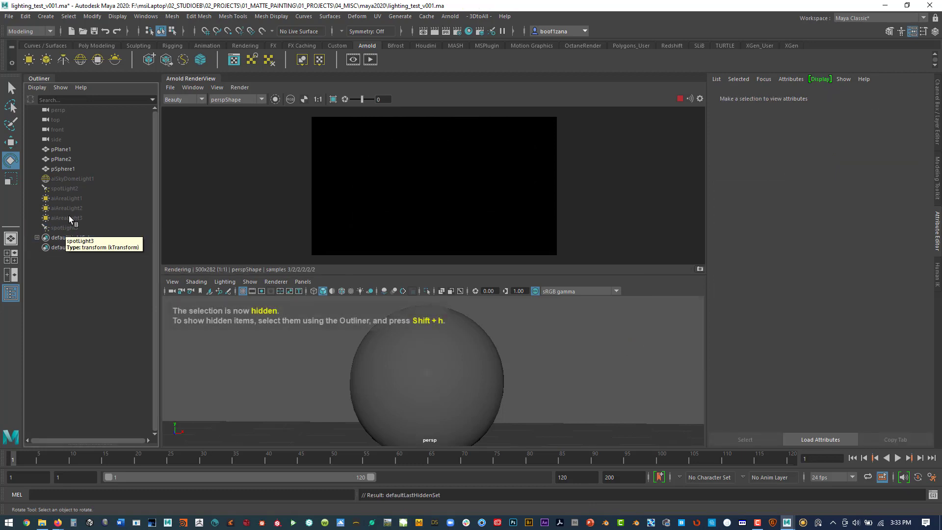
{"action": "left_click", "coordinate": [61, 189]}
{"action": "key", "text": "shift+h"}
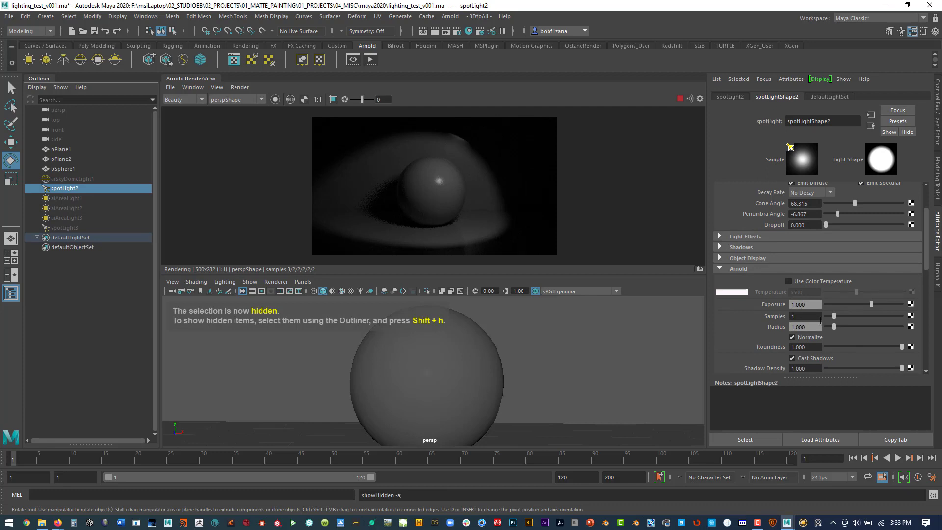
Bring up the Add Light Filter list from spotLightShape2's Light Filters section.
{"action": "scroll", "coordinate": [824, 321], "scroll_direction": "down", "scroll_amount": 3}
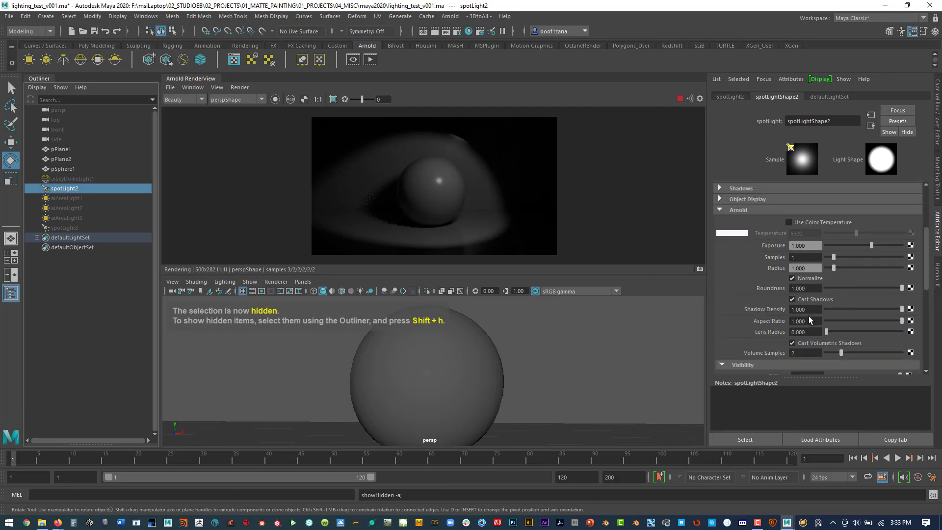
{"action": "scroll", "coordinate": [809, 316], "scroll_direction": "down", "scroll_amount": 7}
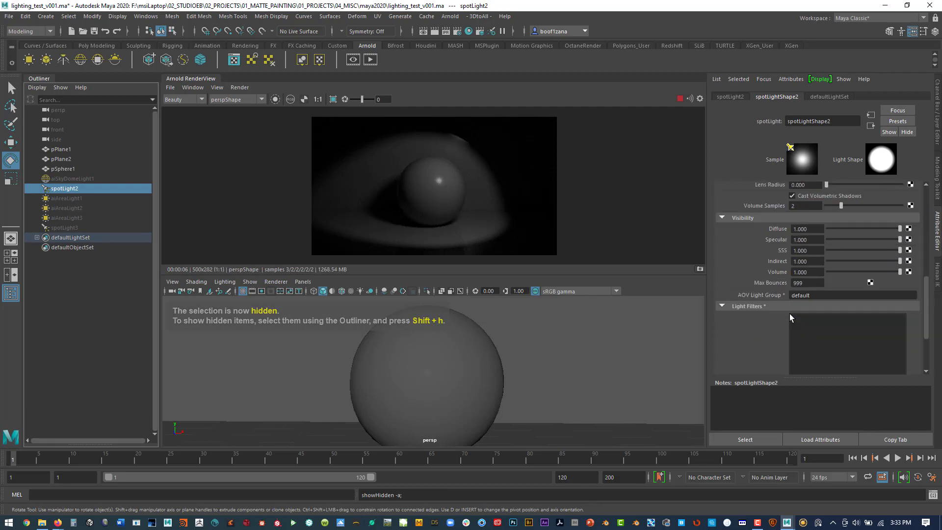
{"action": "scroll", "coordinate": [789, 313], "scroll_direction": "down", "scroll_amount": 3}
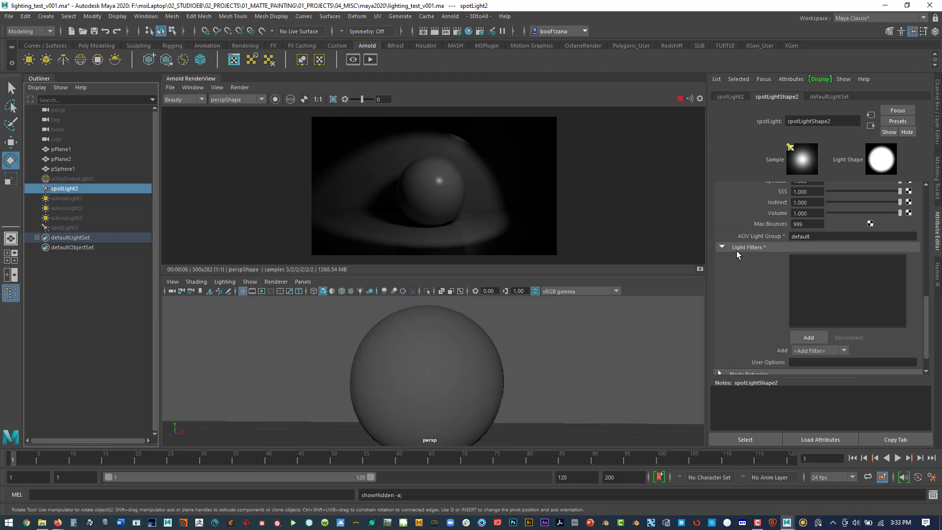
{"action": "scroll", "coordinate": [751, 260], "scroll_direction": "up", "scroll_amount": 14}
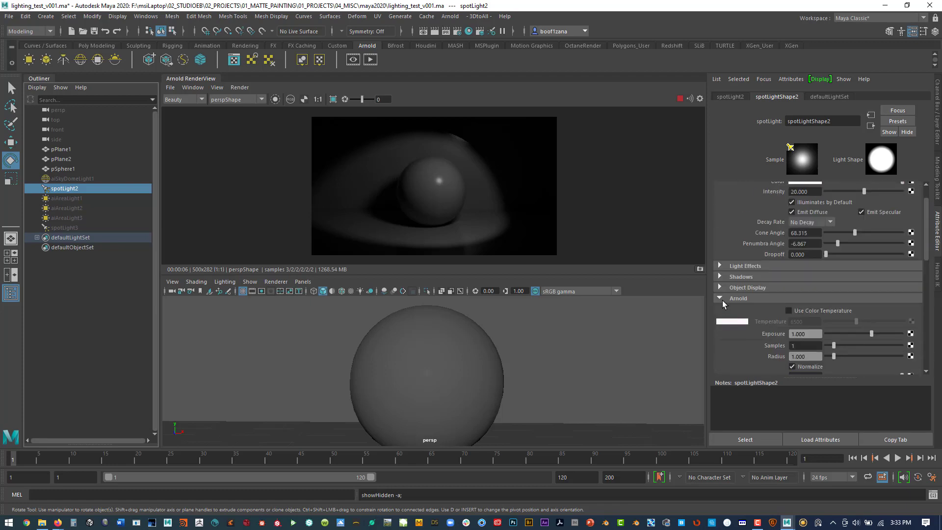
{"action": "left_click", "coordinate": [719, 297]}
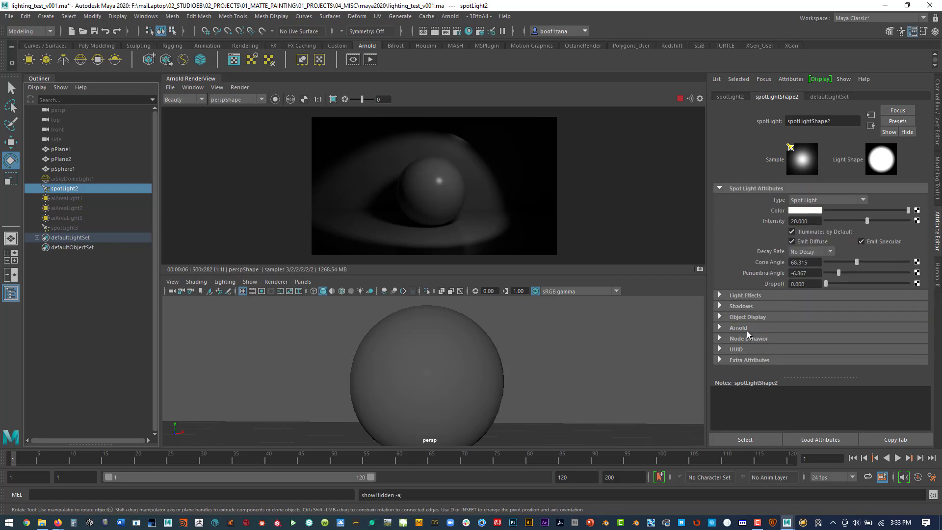
{"action": "left_click", "coordinate": [719, 327]}
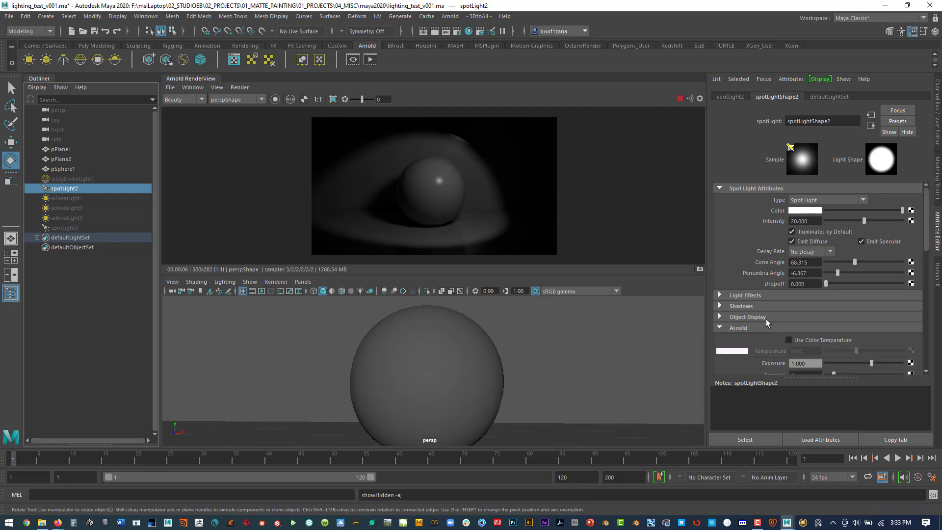
{"action": "scroll", "coordinate": [766, 311], "scroll_direction": "down", "scroll_amount": 8}
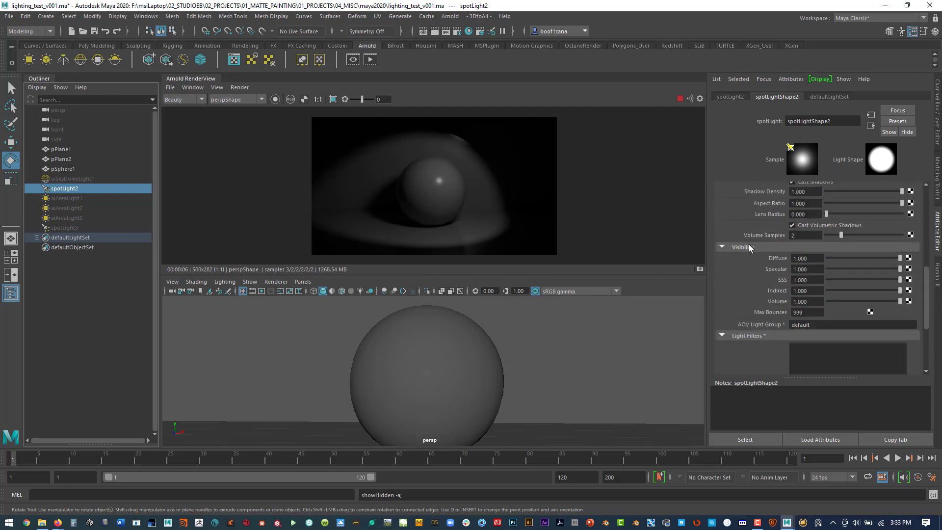
{"action": "scroll", "coordinate": [743, 302], "scroll_direction": "down", "scroll_amount": 3}
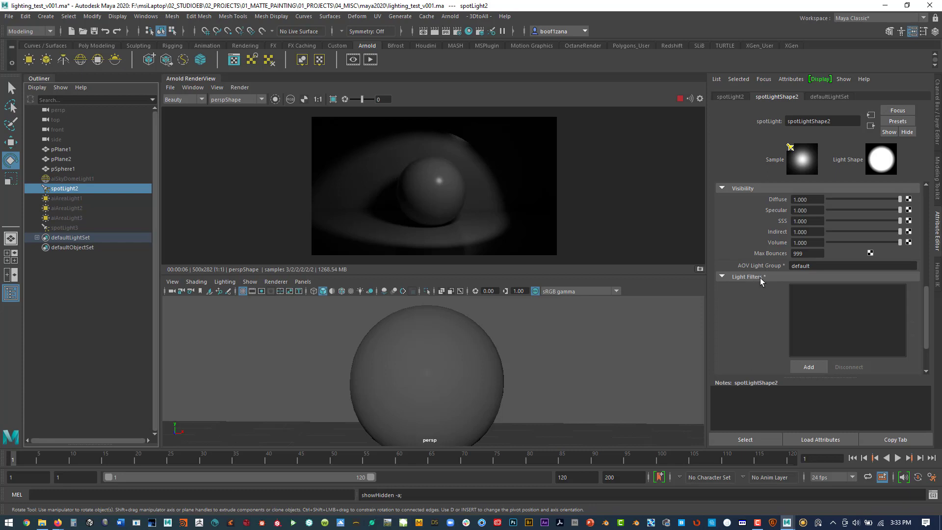
{"action": "left_click", "coordinate": [802, 366]}
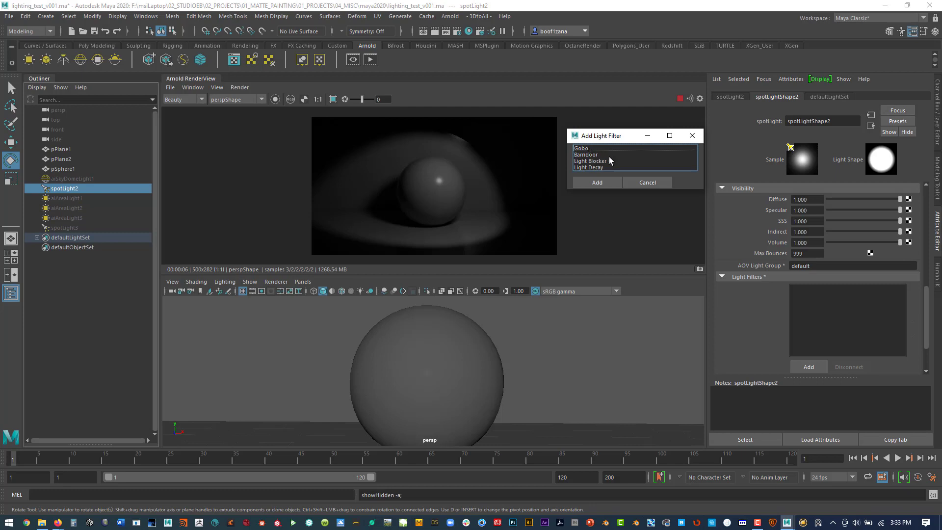
Add a Gobo filter (aiGobo2) to spotLight2 and bring up render node choices for its Slide Map.
{"action": "left_click", "coordinate": [581, 149]}
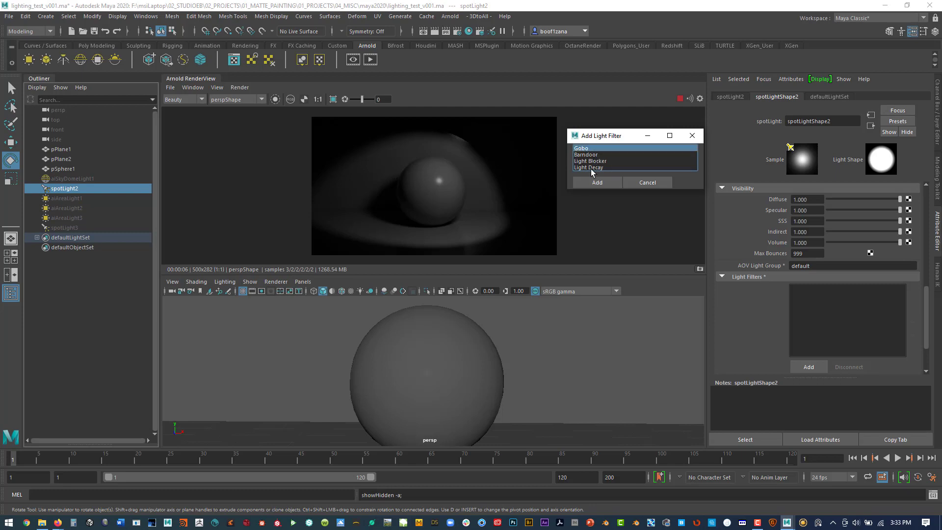
{"action": "left_click", "coordinate": [597, 183]}
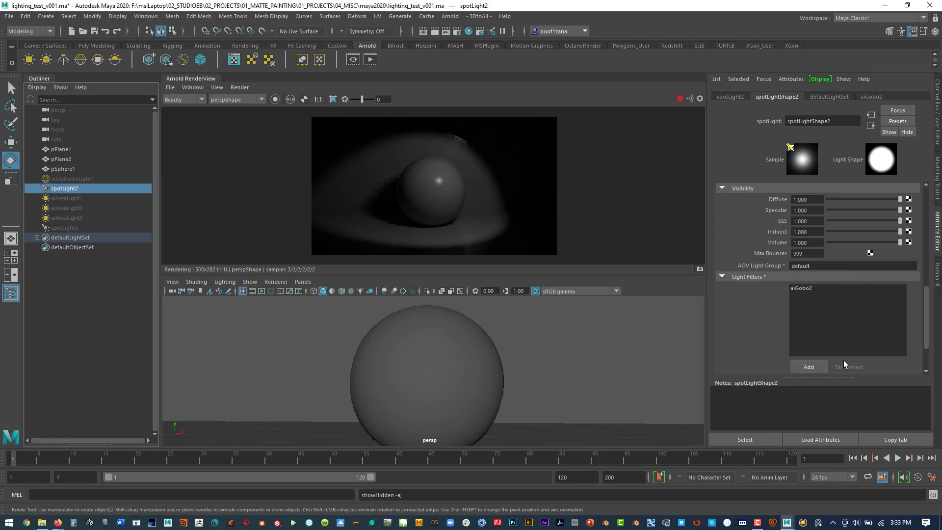
{"action": "left_click", "coordinate": [803, 286]}
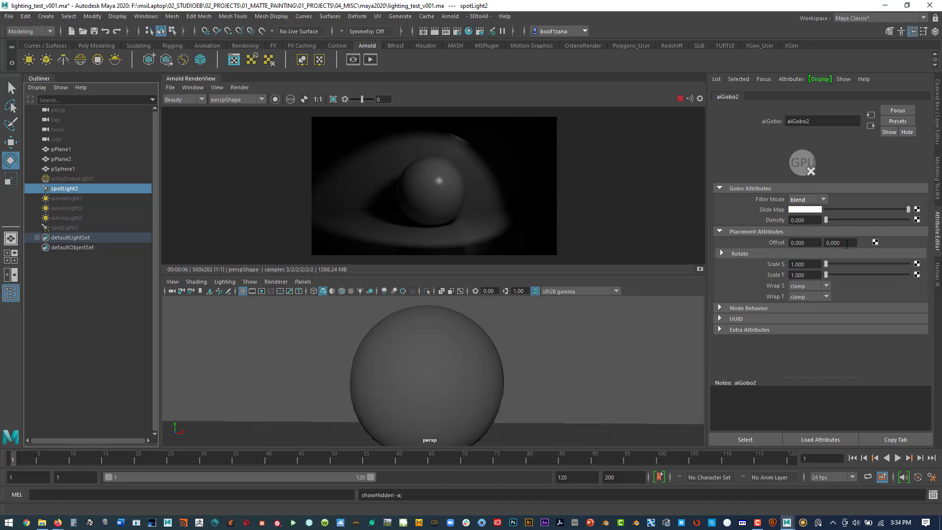
{"action": "left_click", "coordinate": [916, 208]}
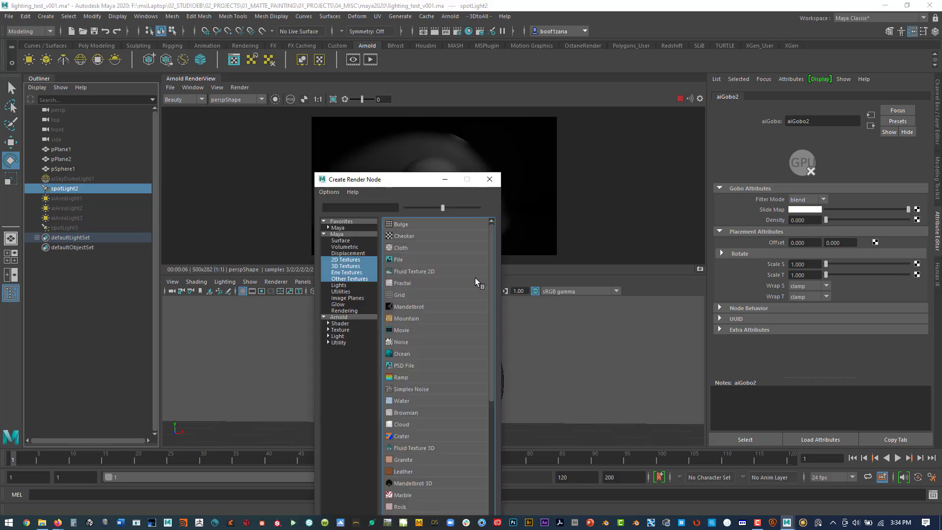
Feed aiGobo2's slide map with a File texture loading Gobo-3.jpg.
{"action": "left_click", "coordinate": [404, 258]}
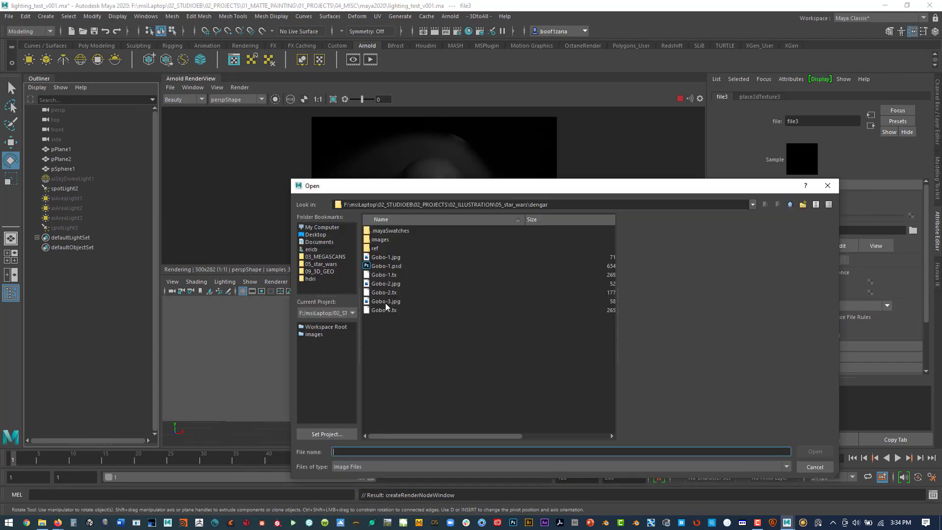
{"action": "left_click", "coordinate": [386, 301]}
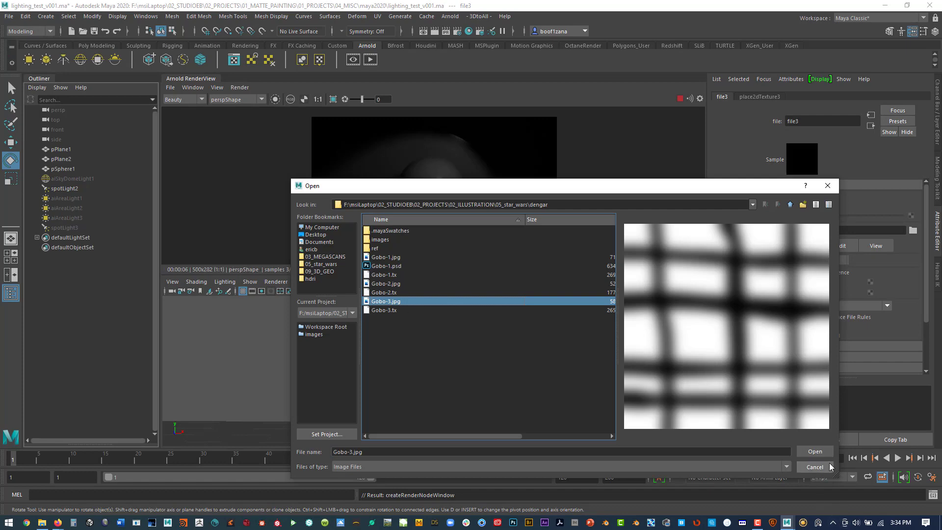
{"action": "left_click", "coordinate": [814, 450]}
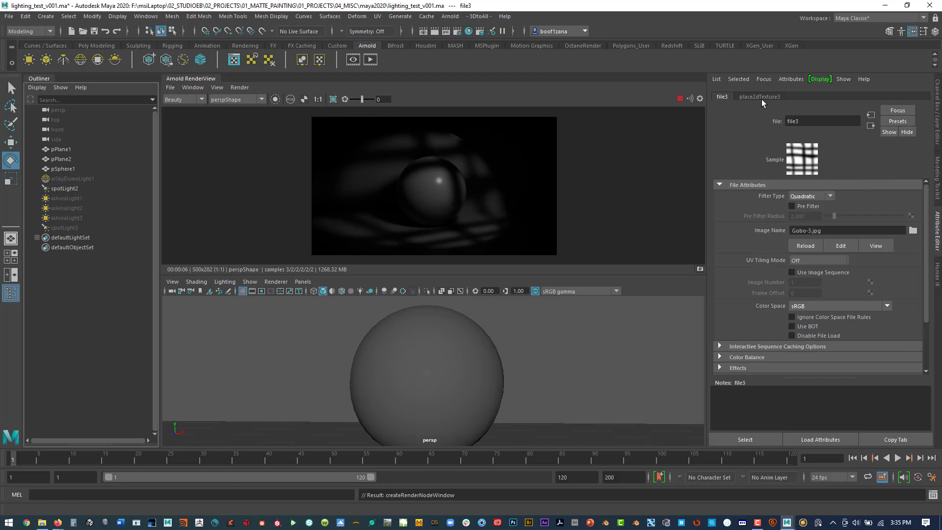
Raise spotLight2's aiGobo2 density to about 1.084.
{"action": "left_click", "coordinate": [60, 188]}
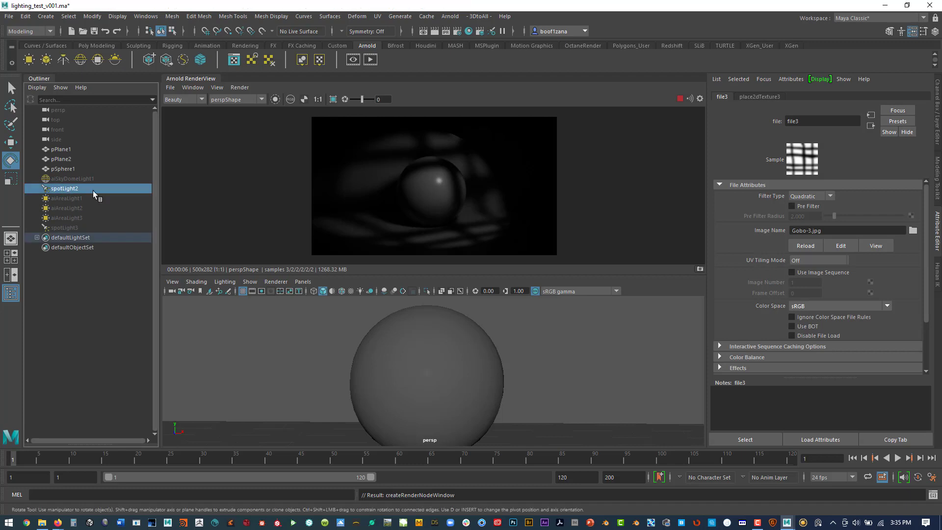
{"action": "left_click", "coordinate": [871, 96]}
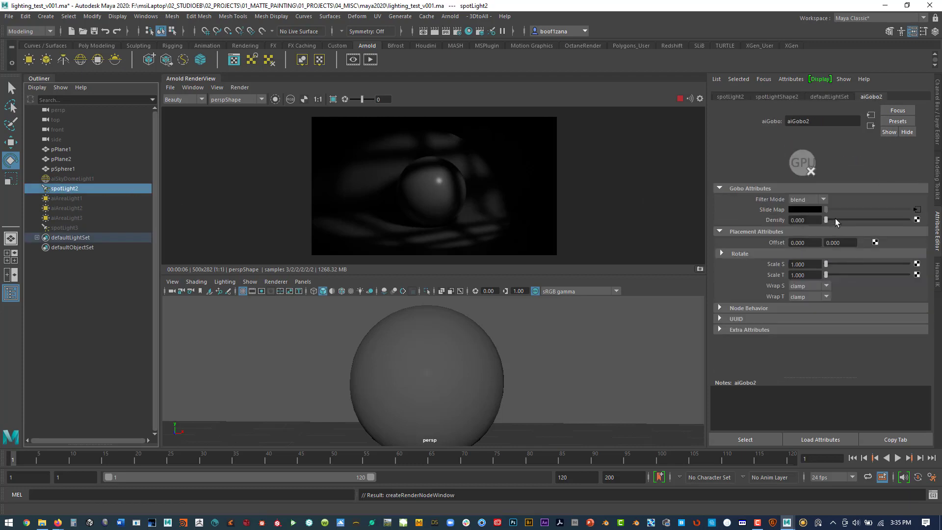
{"action": "mouse_move", "coordinate": [829, 220]}
{"action": "left_mouse_down"}
{"action": "mouse_move", "coordinate": [866, 220]}
{"action": "mouse_move", "coordinate": [822, 224]}
{"action": "left_mouse_up"}
Disconnect aiGobo2 from spotLightShape2's Light Filters.
{"action": "left_click", "coordinate": [785, 96]}
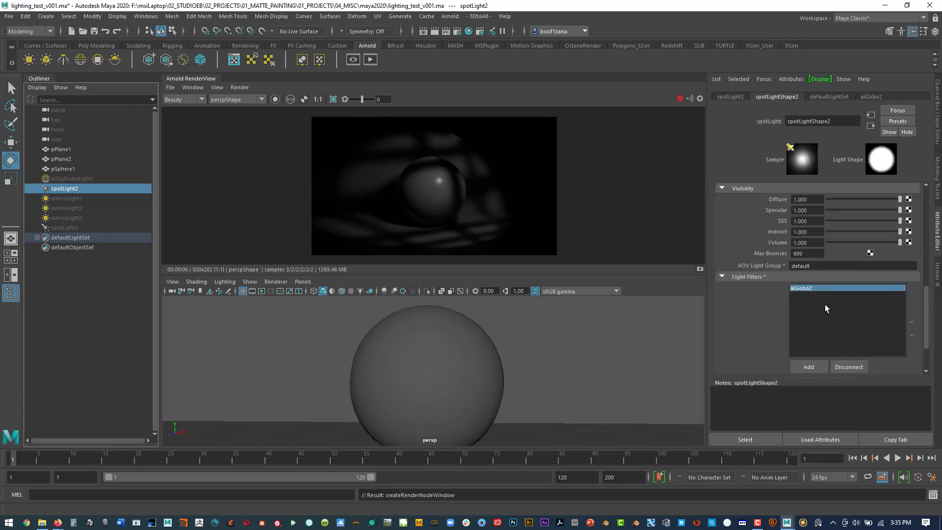
{"action": "scroll", "coordinate": [839, 316], "scroll_direction": "down", "scroll_amount": 2}
{"action": "left_click", "coordinate": [854, 310]}
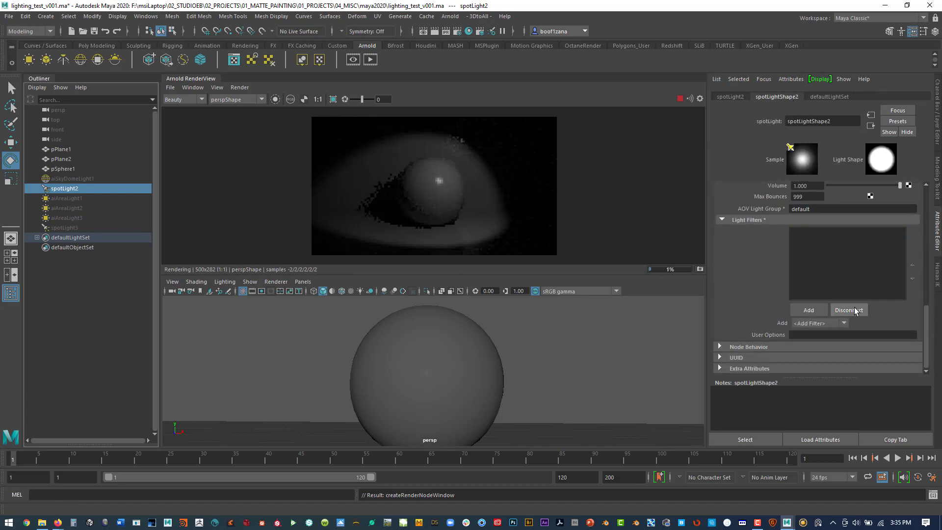
Add a Barndoor filter to spotLight2 and display the aiBarndoor1 attributes.
{"action": "left_click", "coordinate": [809, 310]}
{"action": "left_click", "coordinate": [595, 155]}
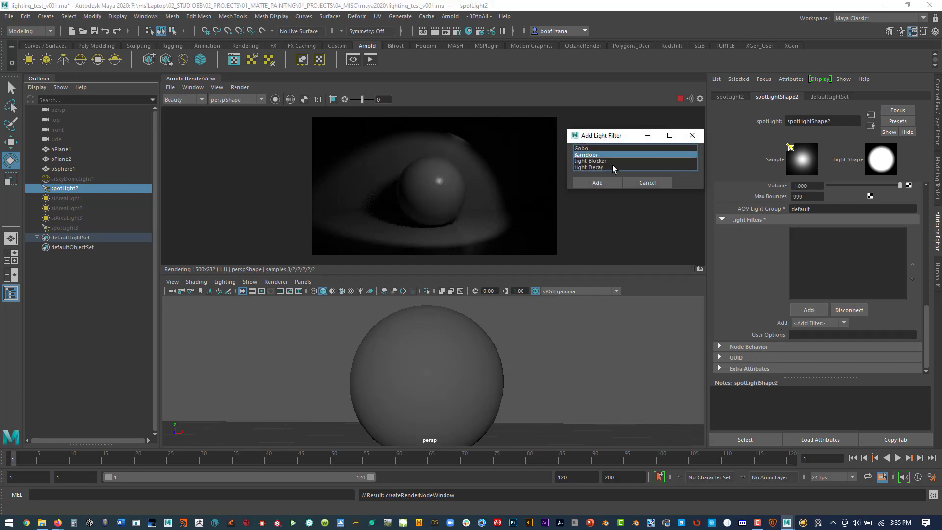
{"action": "left_click", "coordinate": [595, 183]}
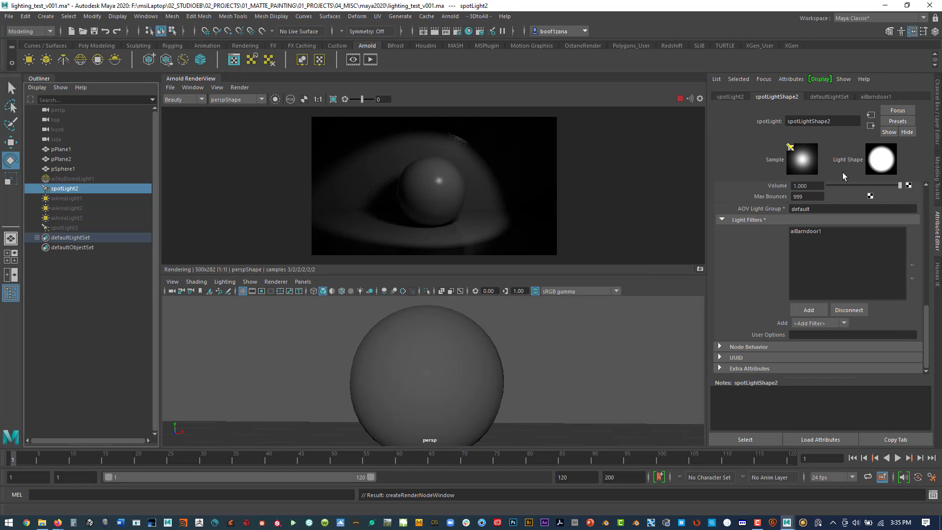
{"action": "left_click", "coordinate": [873, 96]}
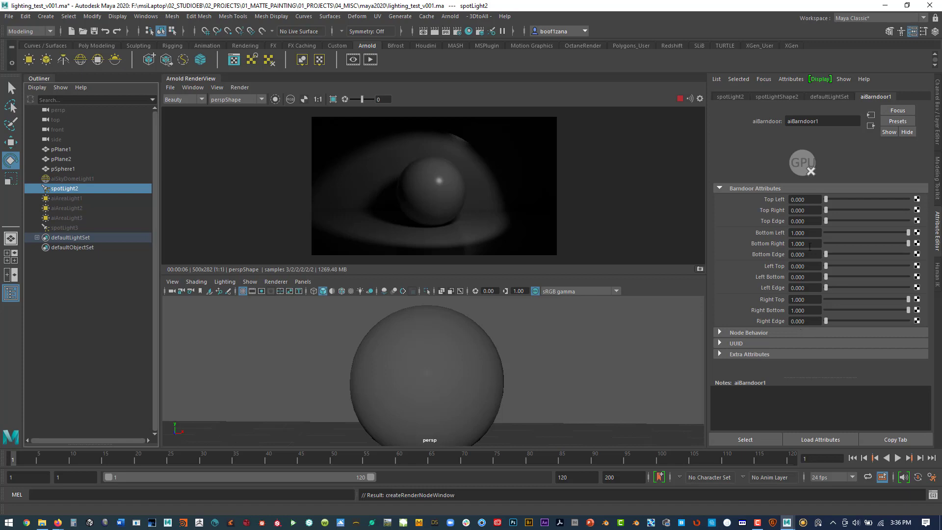
Test the Top Left, Top Right and Top Edge barndoor flaps, reset them, and set Bottom Edge to 1.000.
{"action": "left_click_drag", "start_coordinate": [826, 200], "coordinate": [851, 198]}
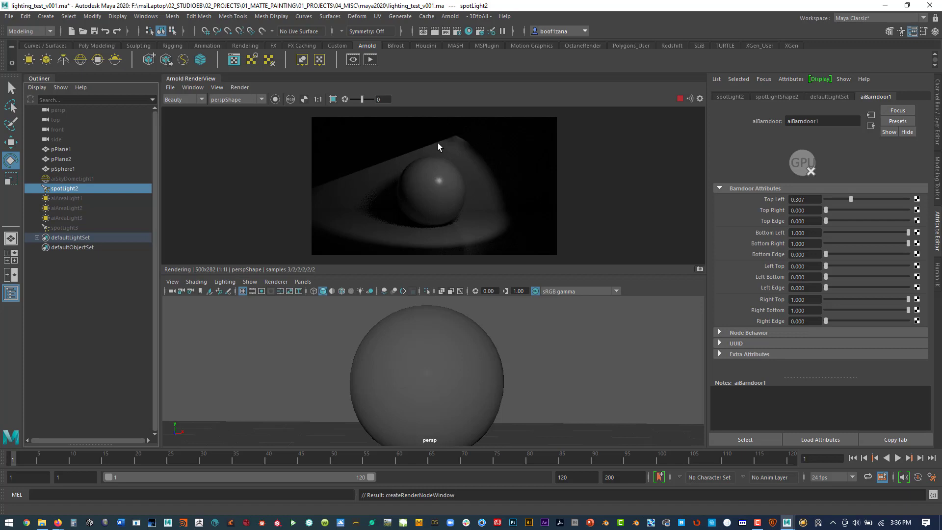
{"action": "left_click_drag", "start_coordinate": [827, 210], "coordinate": [807, 199]}
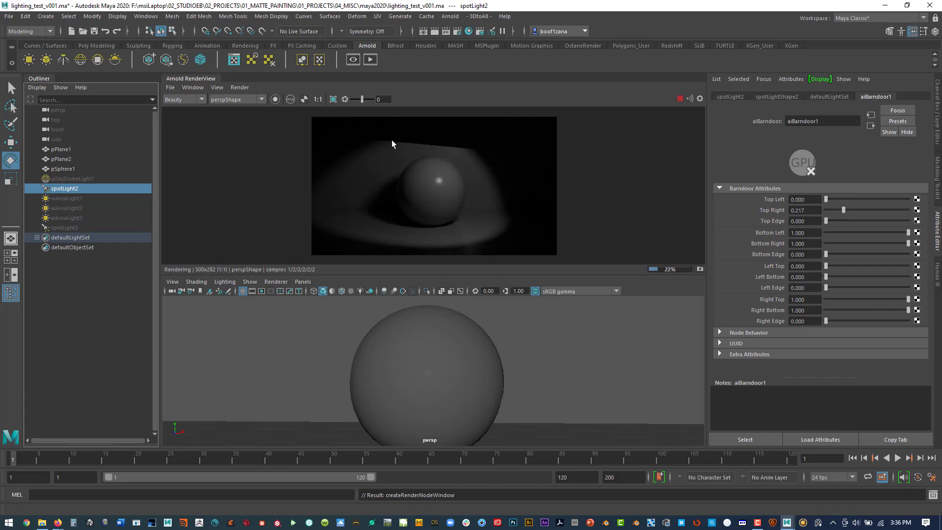
{"action": "left_click", "coordinate": [842, 210]}
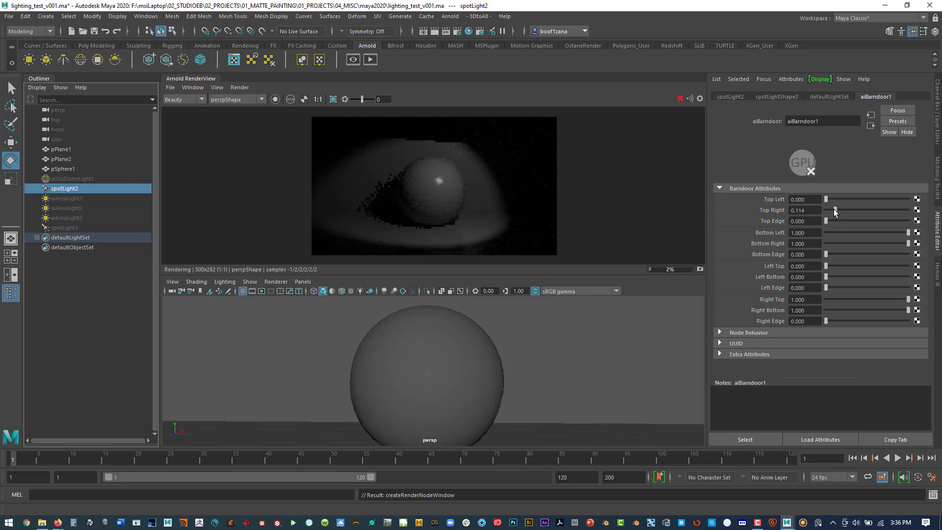
{"action": "mouse_move", "coordinate": [845, 210]}
{"action": "left_mouse_down"}
{"action": "mouse_move", "coordinate": [864, 210]}
{"action": "mouse_move", "coordinate": [832, 221]}
{"action": "left_mouse_up"}
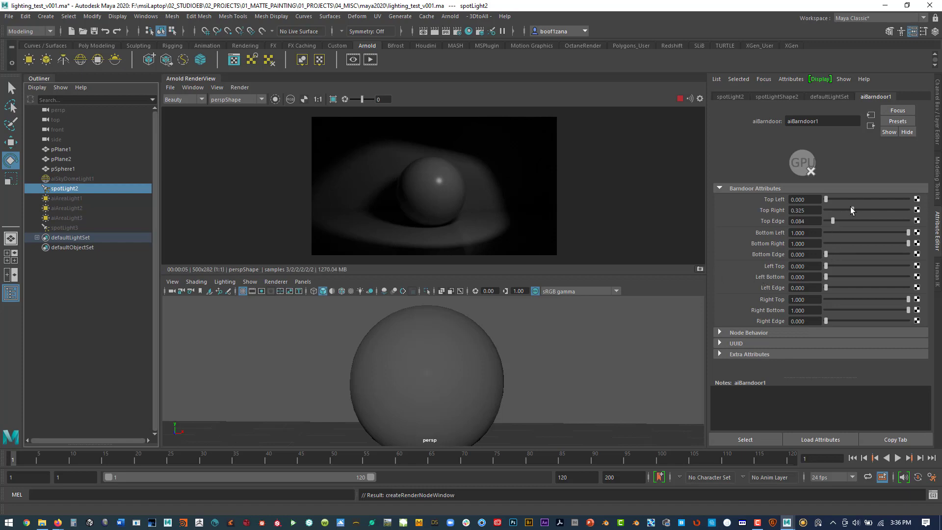
{"action": "left_click_drag", "start_coordinate": [849, 208], "coordinate": [820, 221]}
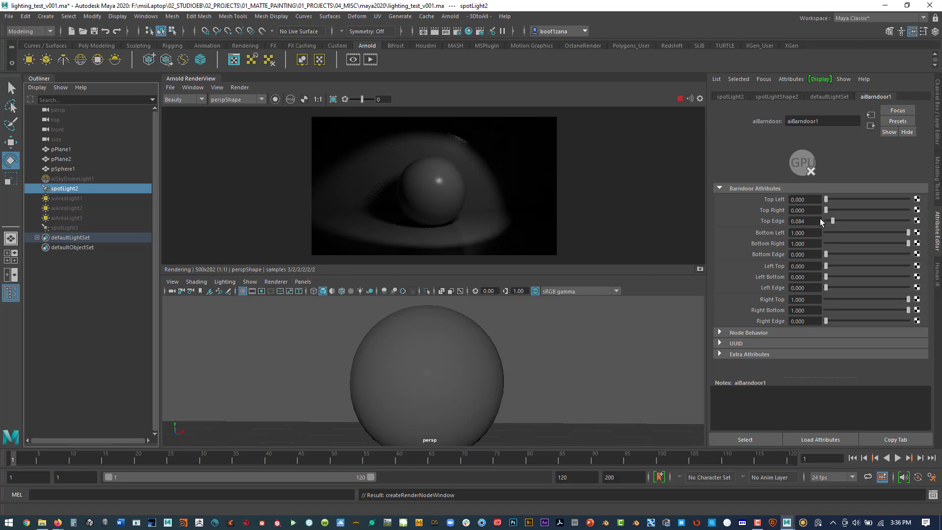
{"action": "left_click_drag", "start_coordinate": [908, 232], "coordinate": [816, 231]}
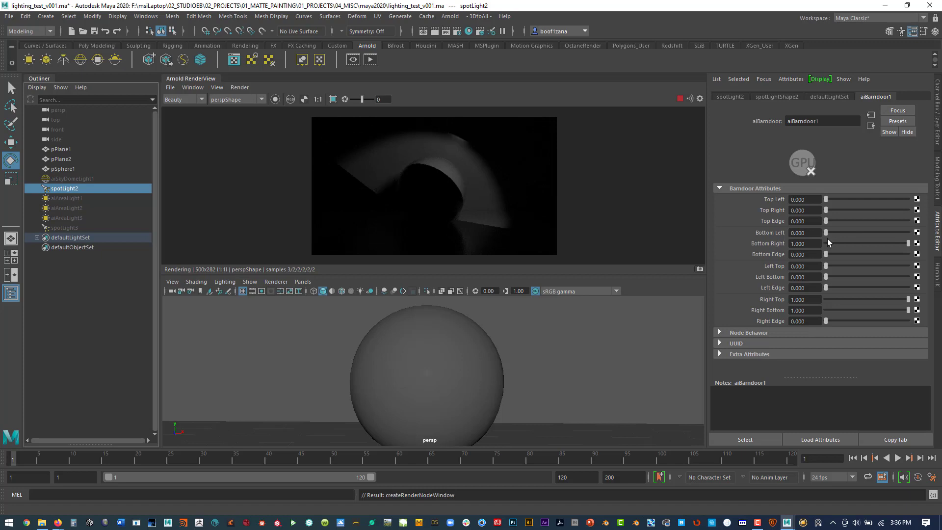
{"action": "left_click_drag", "start_coordinate": [831, 256], "coordinate": [840, 254]}
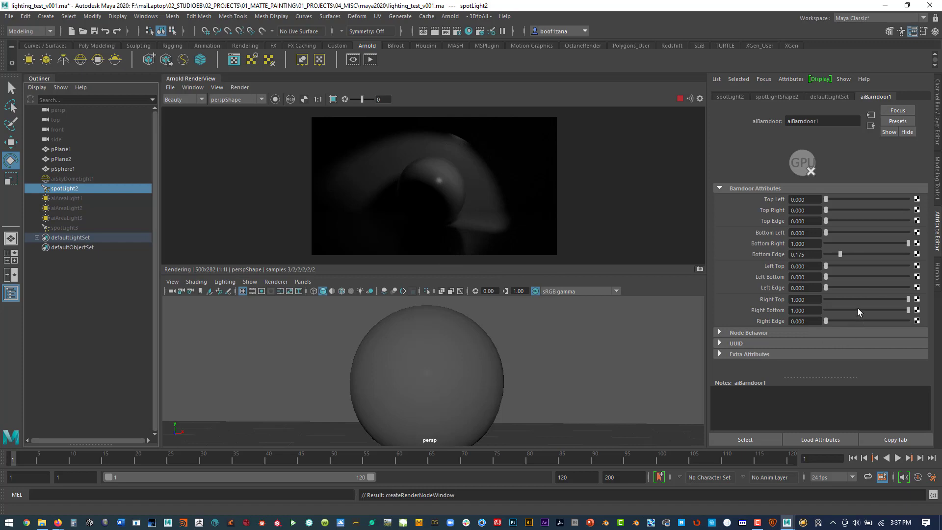
{"action": "left_click_drag", "start_coordinate": [840, 253], "coordinate": [902, 254]}
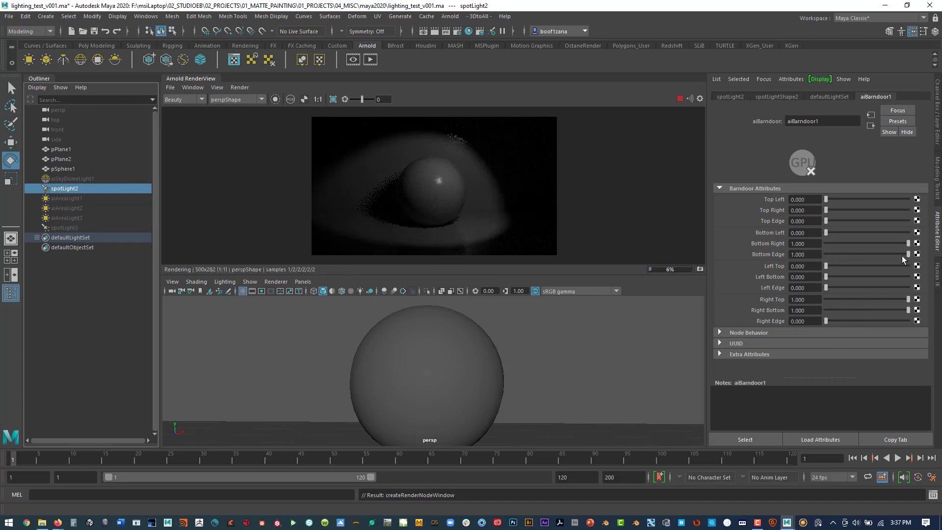